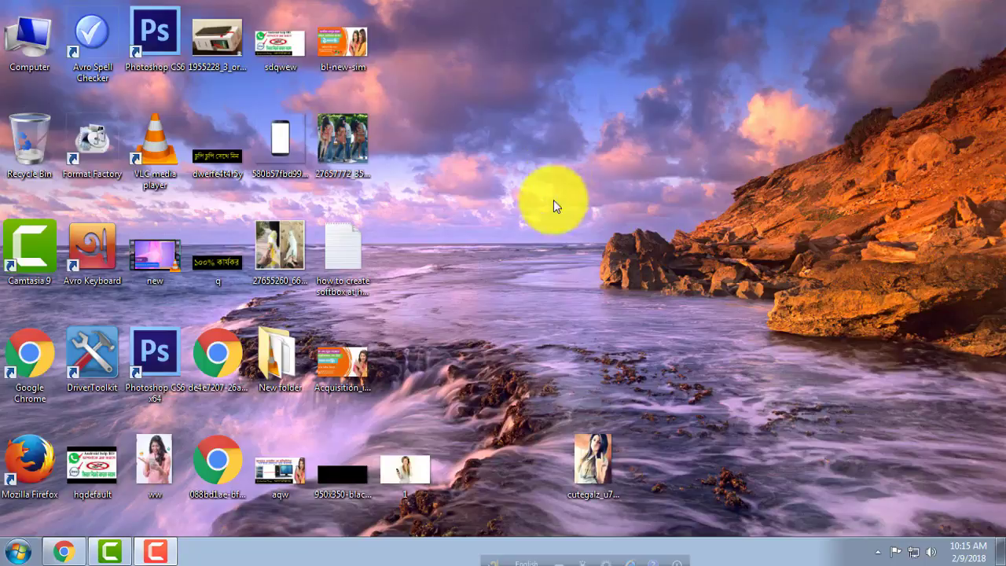
Reposition New folder on the desktop and briefly view its properties.
{"action": "left_click", "coordinate": [157, 550]}
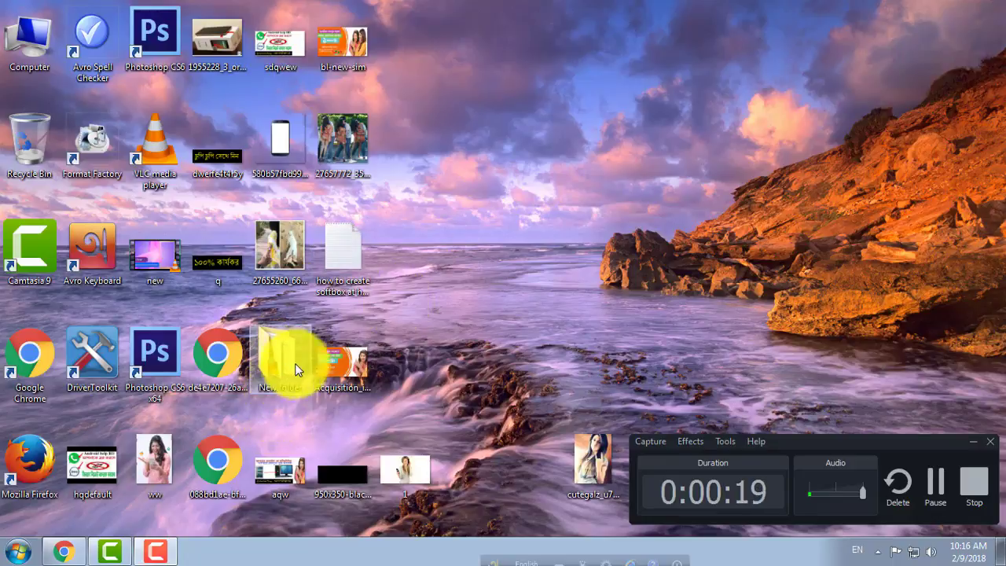
{"action": "left_click_drag", "start_coordinate": [297, 368], "coordinate": [267, 364]}
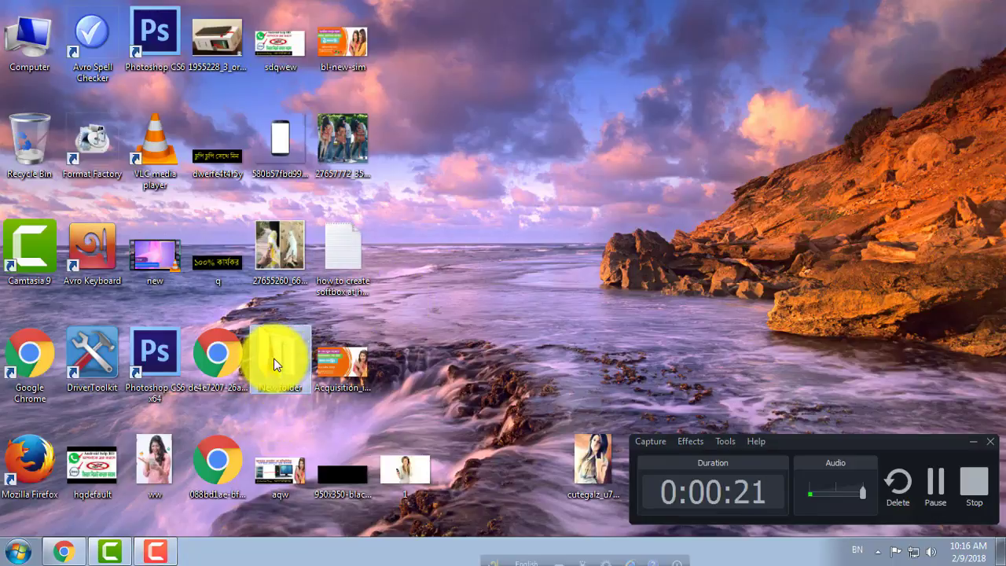
{"action": "right_click", "coordinate": [275, 363]}
{"action": "left_click", "coordinate": [322, 350]}
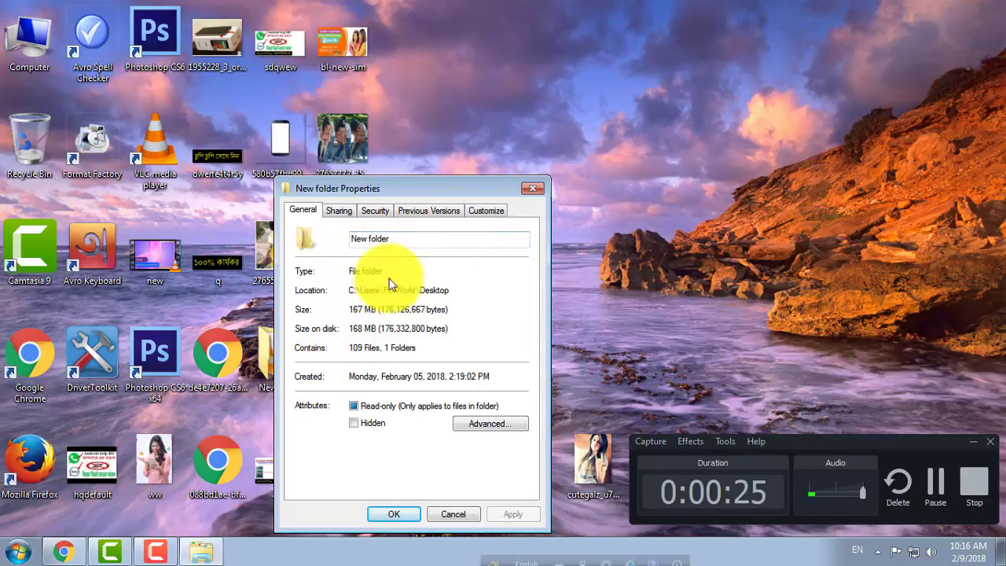
{"action": "left_click", "coordinate": [535, 189]}
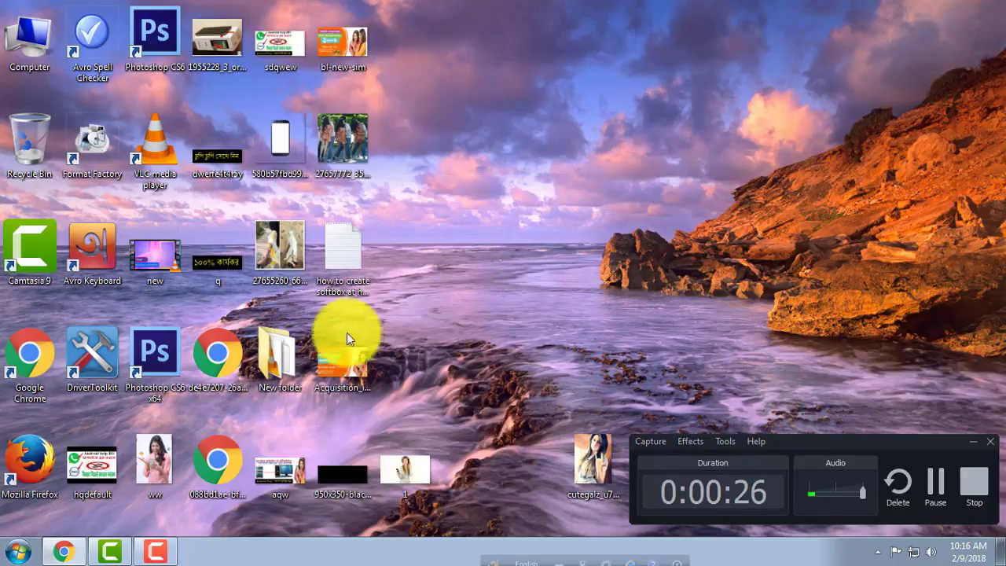
Browse New folder's Customize icon choices, then close the properties without changes.
{"action": "right_click", "coordinate": [279, 364]}
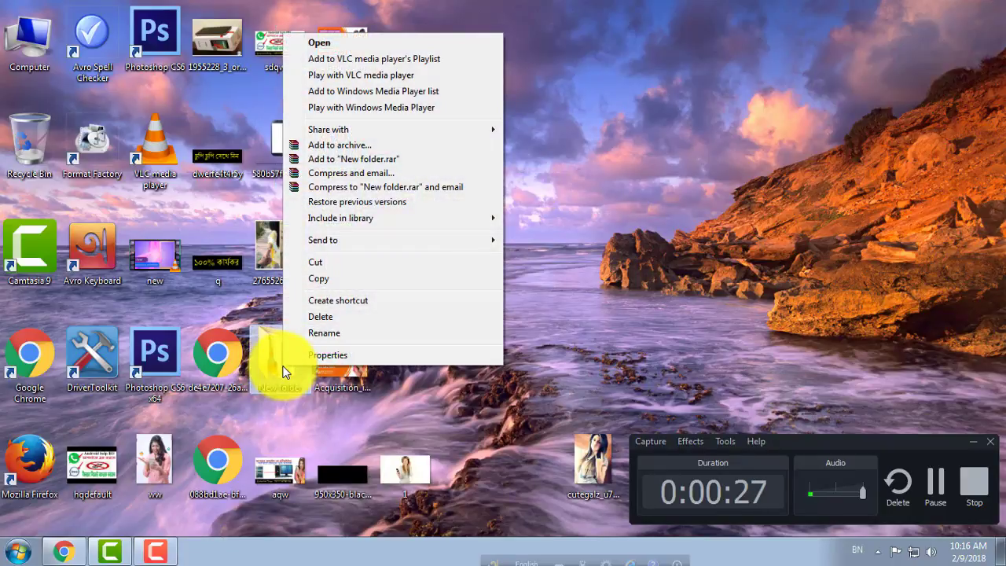
{"action": "left_click", "coordinate": [346, 357]}
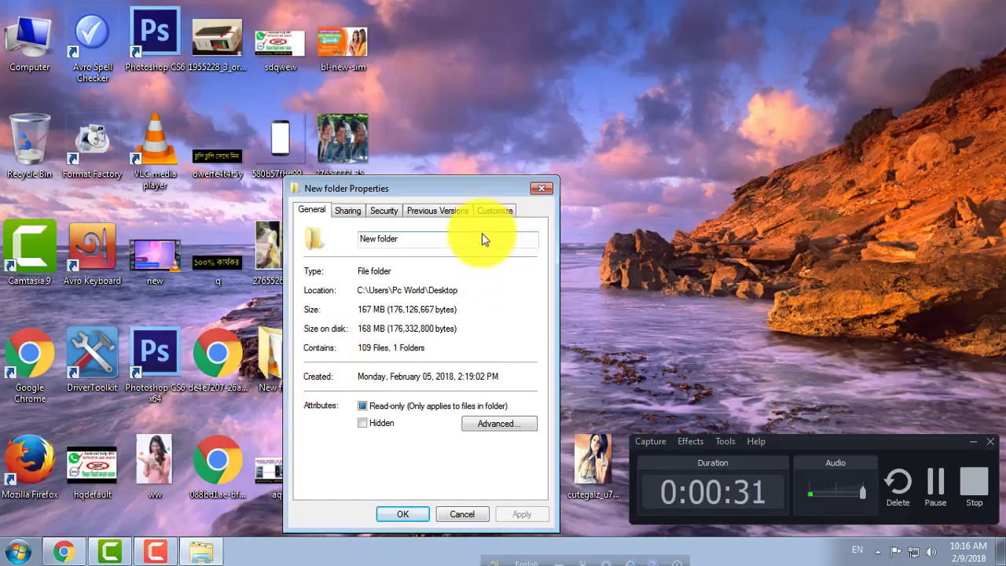
{"action": "left_click", "coordinate": [497, 212]}
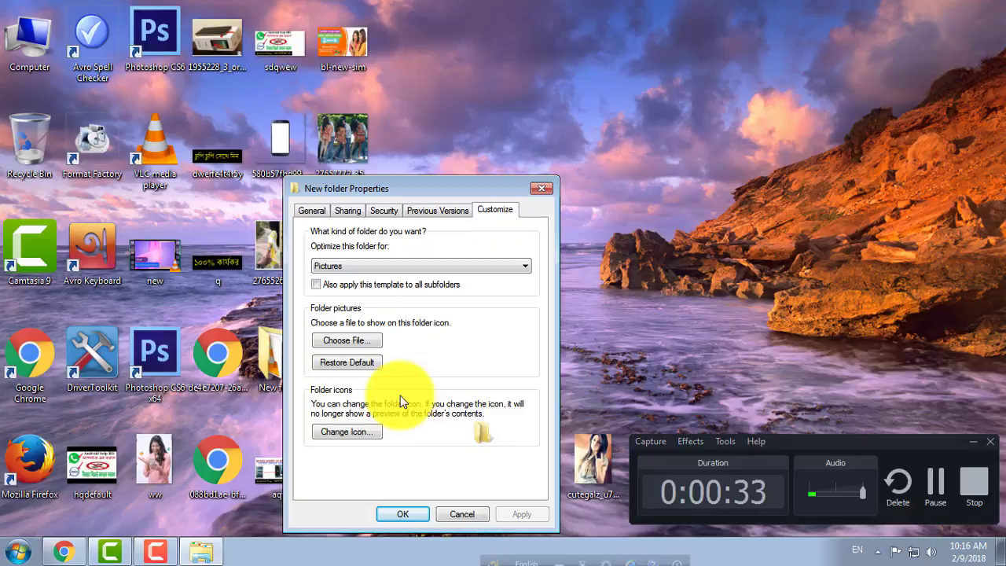
{"action": "left_click", "coordinate": [371, 435]}
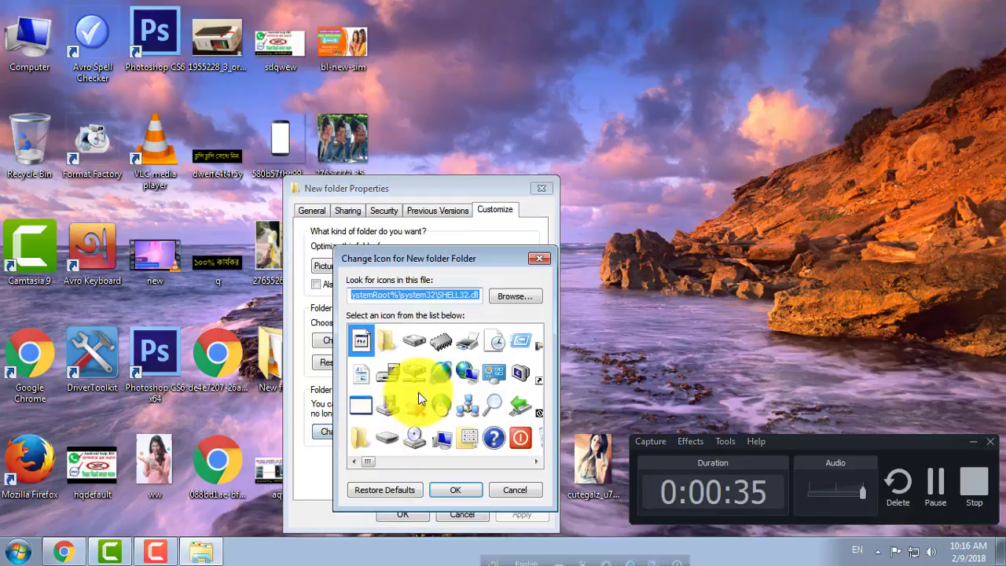
{"action": "scroll", "coordinate": [439, 381], "scroll_direction": "down", "scroll_amount": 8}
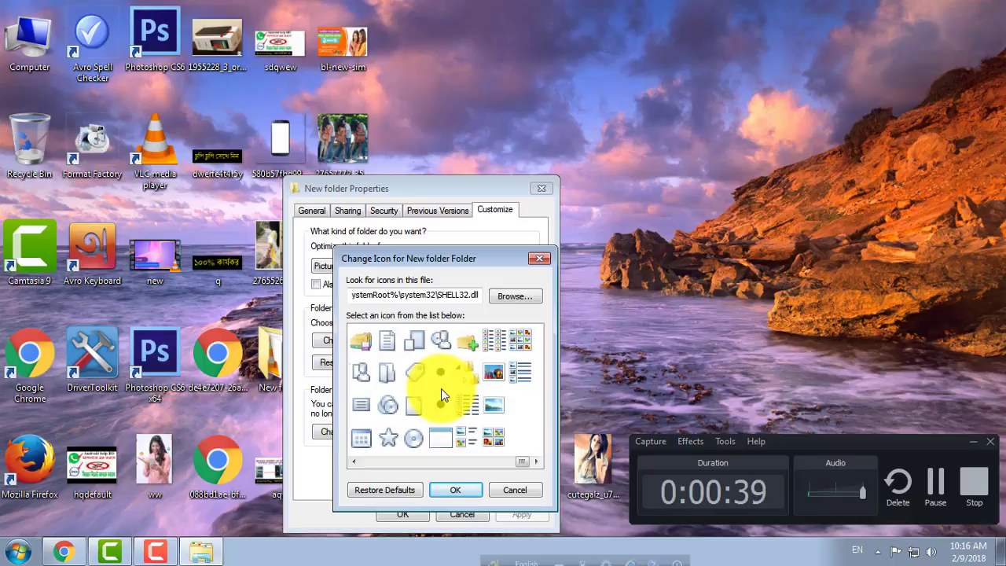
{"action": "scroll", "coordinate": [442, 388], "scroll_direction": "up", "scroll_amount": 8}
{"action": "scroll", "coordinate": [432, 404], "scroll_direction": "down", "scroll_amount": 6}
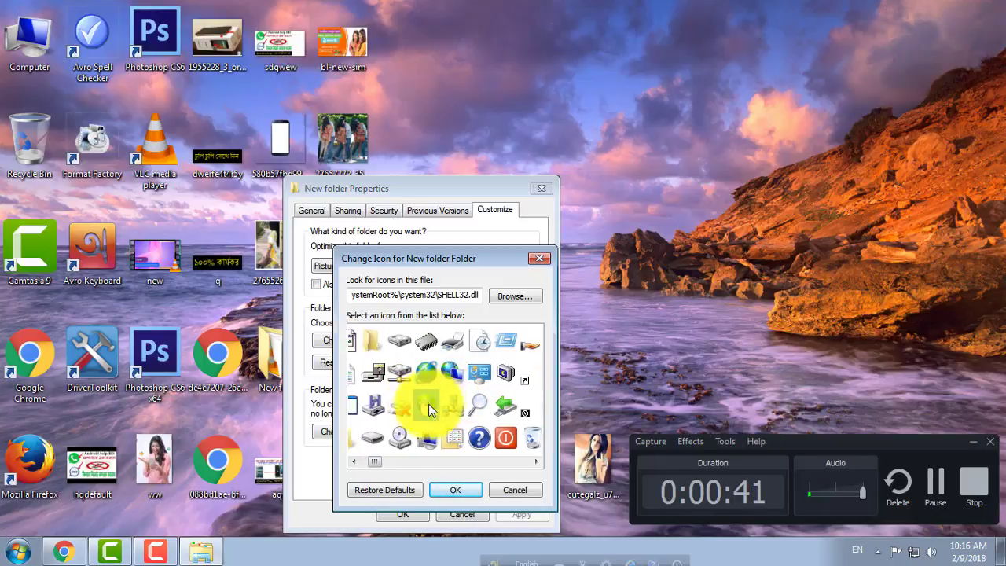
{"action": "scroll", "coordinate": [432, 403], "scroll_direction": "down", "scroll_amount": 2}
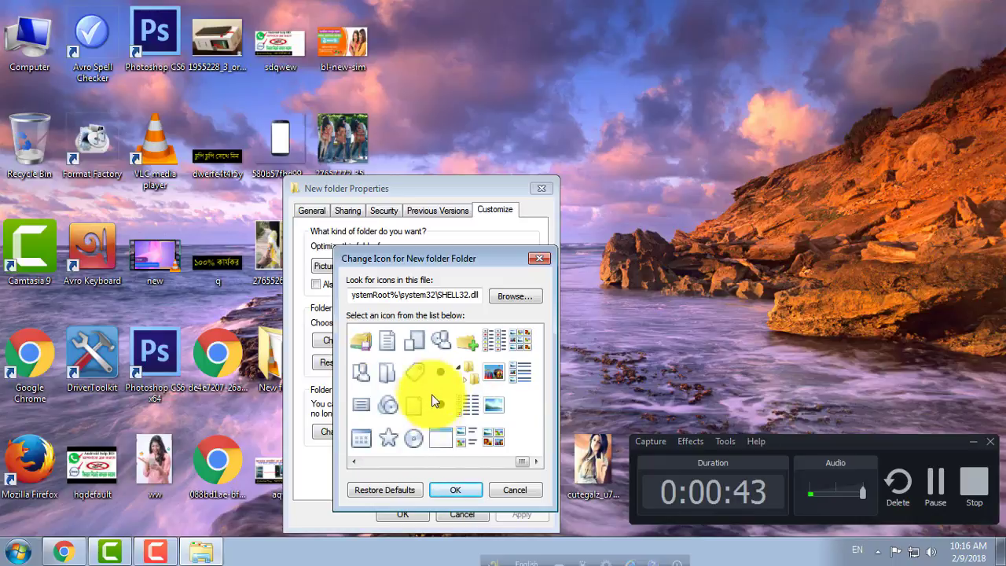
{"action": "scroll", "coordinate": [429, 386], "scroll_direction": "up", "scroll_amount": 8}
{"action": "scroll", "coordinate": [429, 385], "scroll_direction": "up", "scroll_amount": 1}
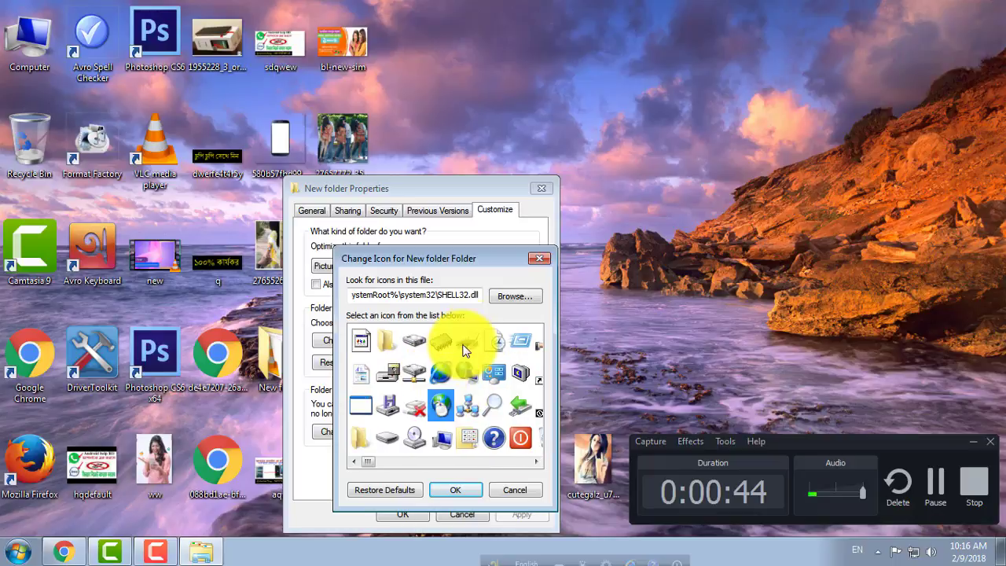
{"action": "left_click", "coordinate": [541, 259]}
{"action": "left_click_drag", "start_coordinate": [478, 198], "coordinate": [593, 191]}
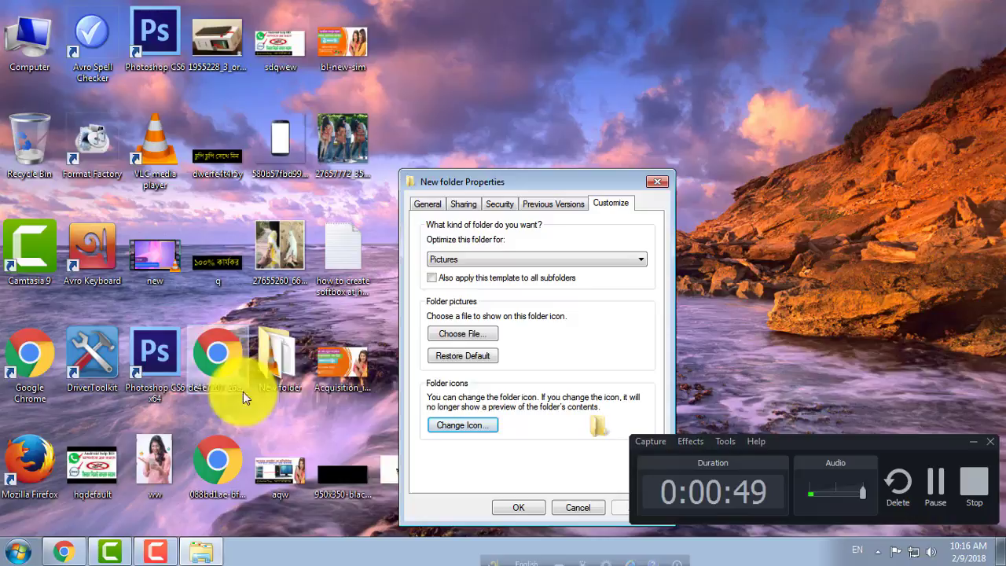
{"action": "left_click", "coordinate": [661, 183]}
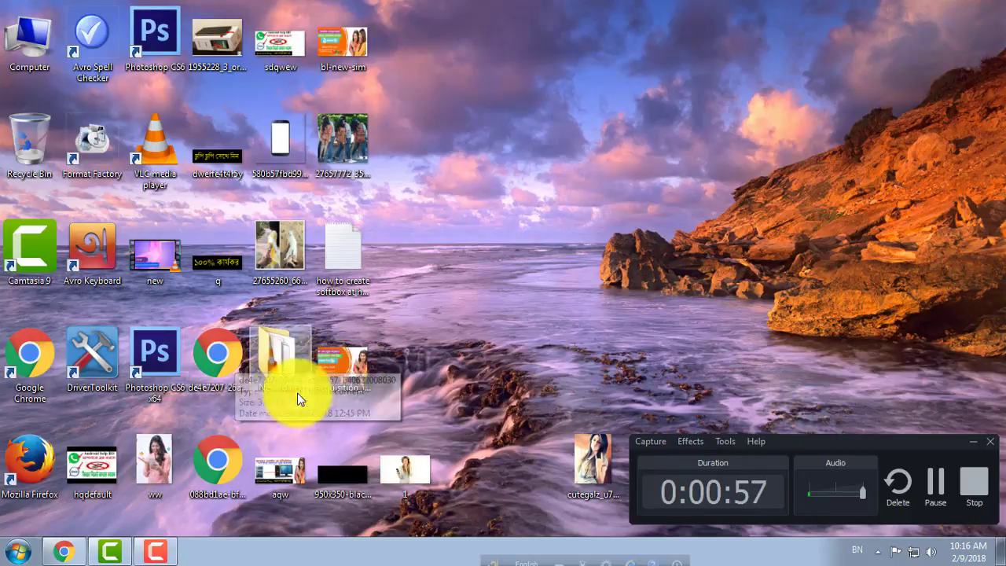
Refresh the desktop and bring the Online-Convert browser window forward.
{"action": "right_click", "coordinate": [457, 154]}
{"action": "left_click", "coordinate": [507, 205]}
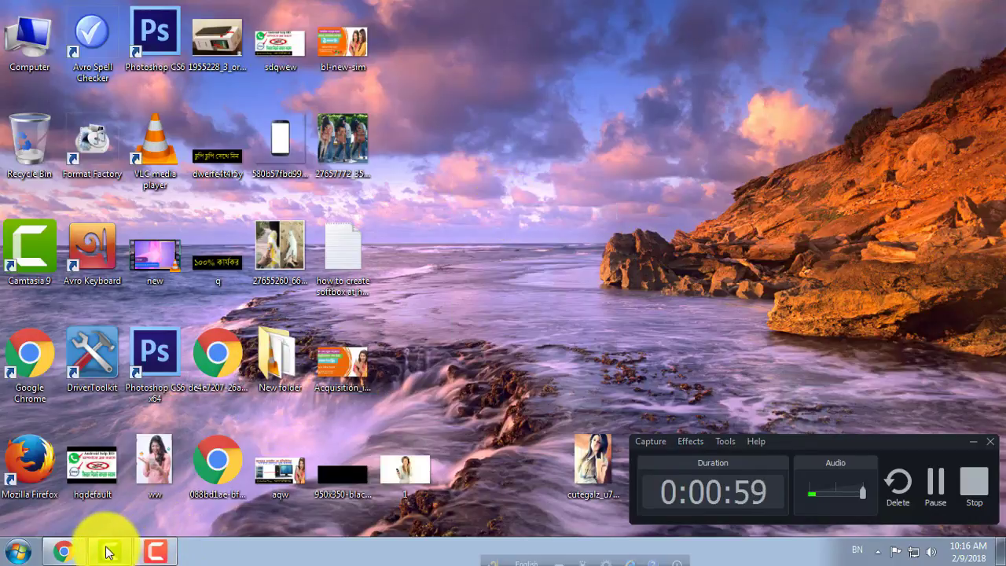
{"action": "left_click", "coordinate": [64, 552]}
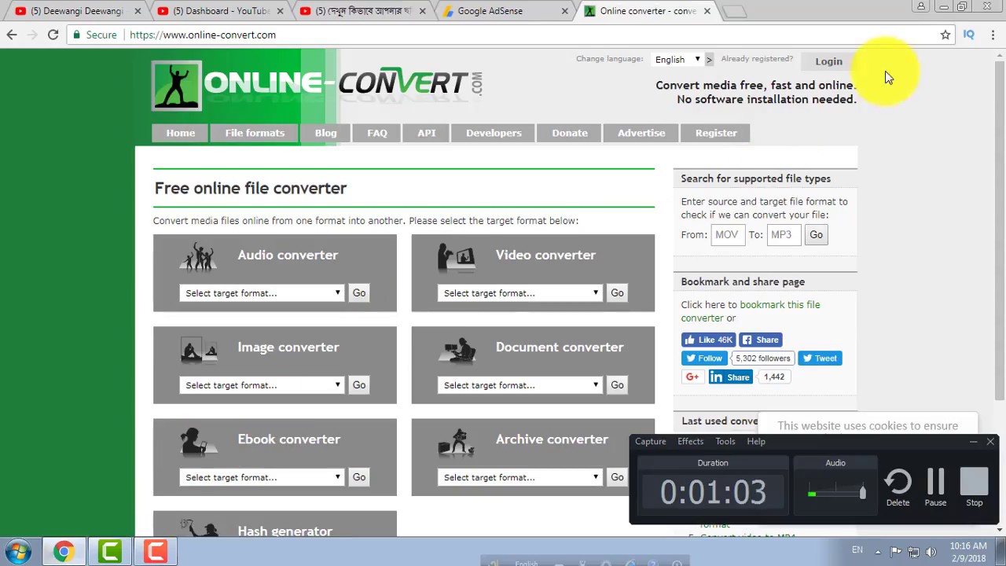
{"action": "key", "text": "super+d"}
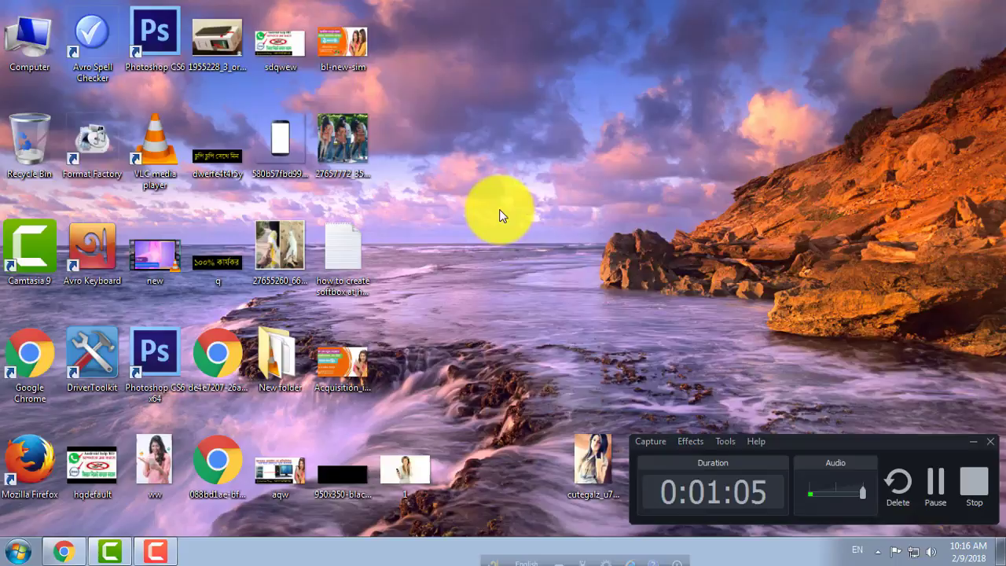
{"action": "right_click", "coordinate": [503, 216]}
{"action": "left_click", "coordinate": [543, 249]}
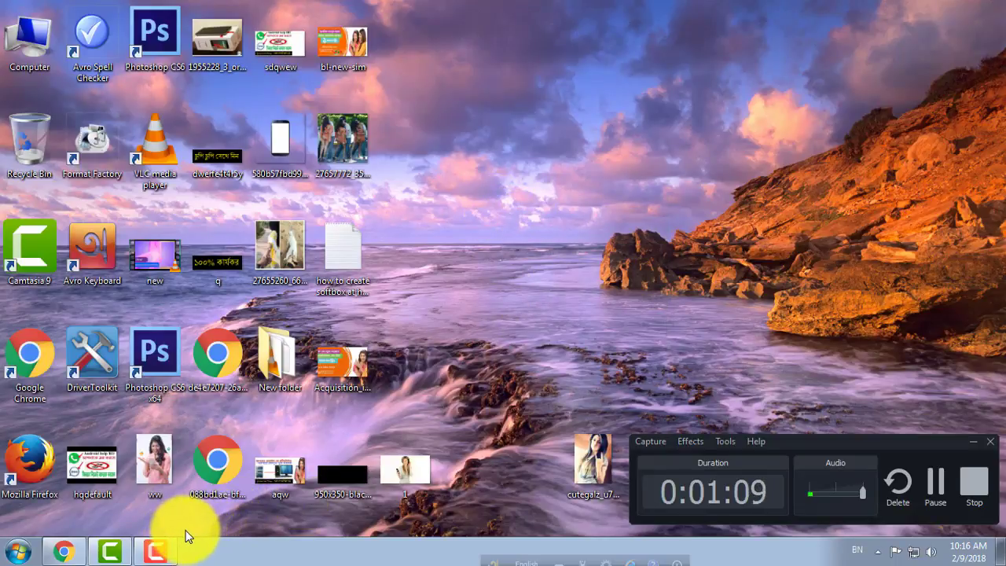
{"action": "left_click", "coordinate": [982, 449]}
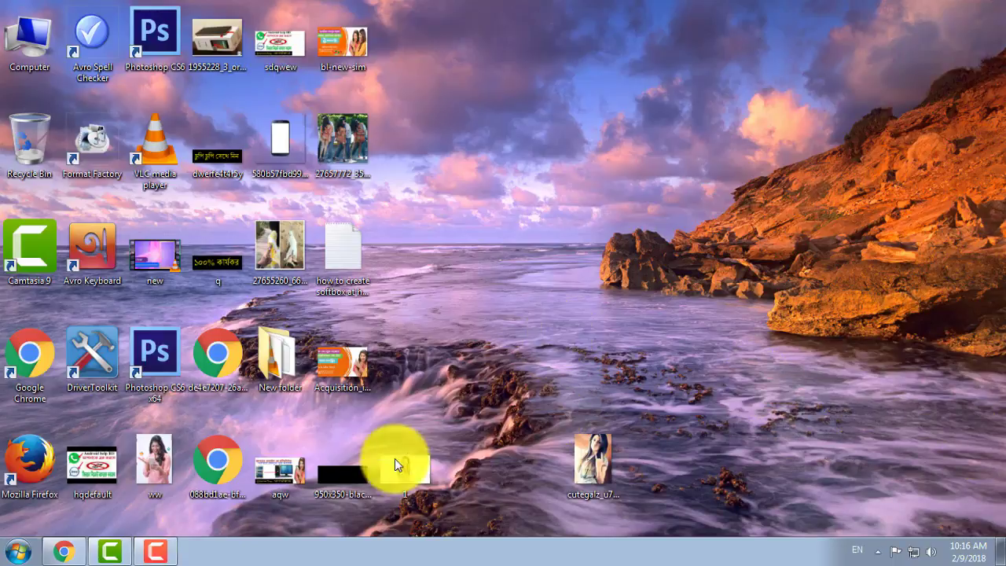
Restore the browser and return from the Google AdSense tab to Online-Convert.
{"action": "left_click", "coordinate": [70, 553]}
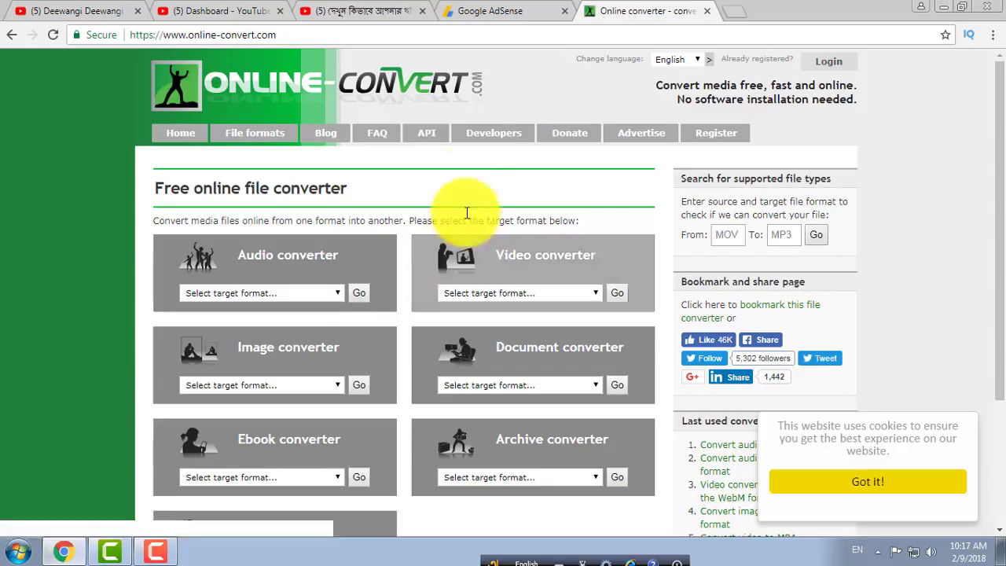
{"action": "left_click", "coordinate": [498, 11]}
{"action": "left_click", "coordinate": [647, 11]}
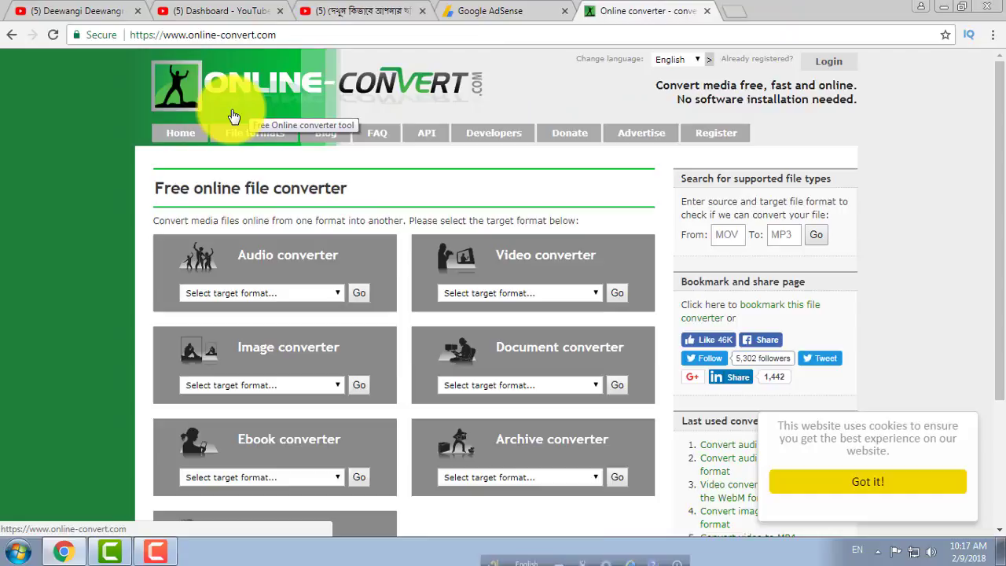
{"action": "scroll", "coordinate": [335, 339], "scroll_direction": "down", "scroll_amount": 3}
{"action": "scroll", "coordinate": [335, 339], "scroll_direction": "up", "scroll_amount": 3}
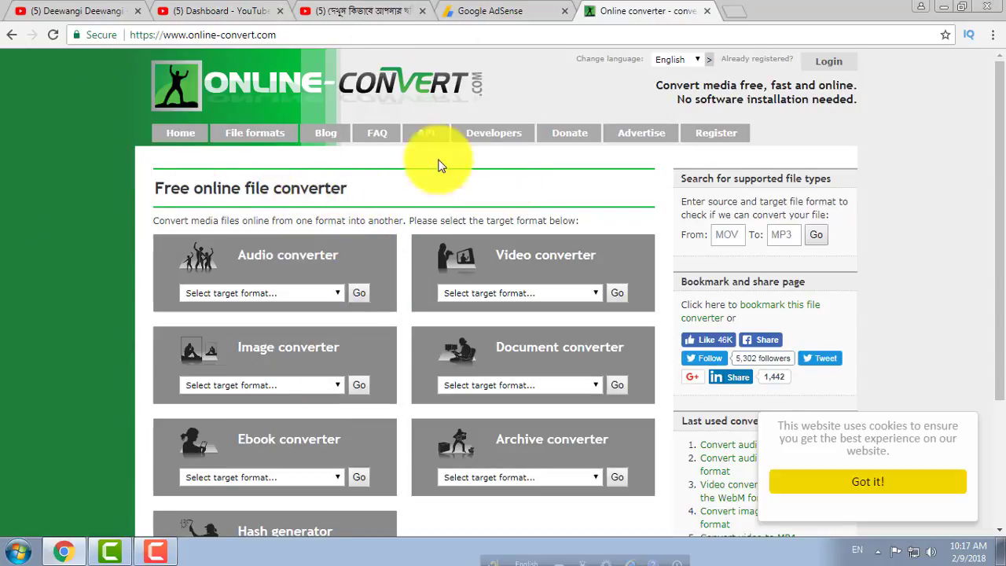
{"action": "scroll", "coordinate": [3, 358], "scroll_direction": "down", "scroll_amount": 1}
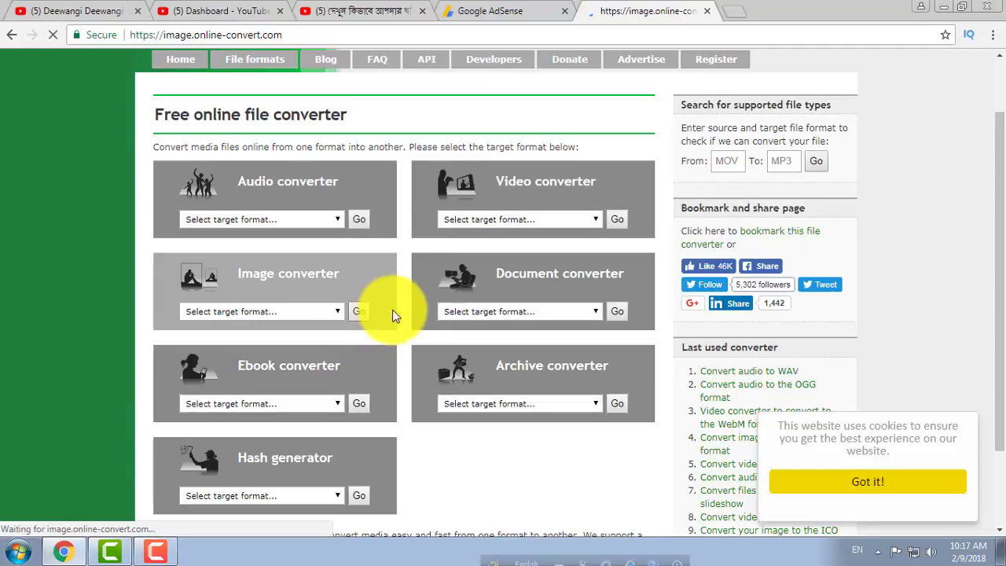
{"action": "scroll", "coordinate": [372, 289], "scroll_direction": "down", "scroll_amount": 2}
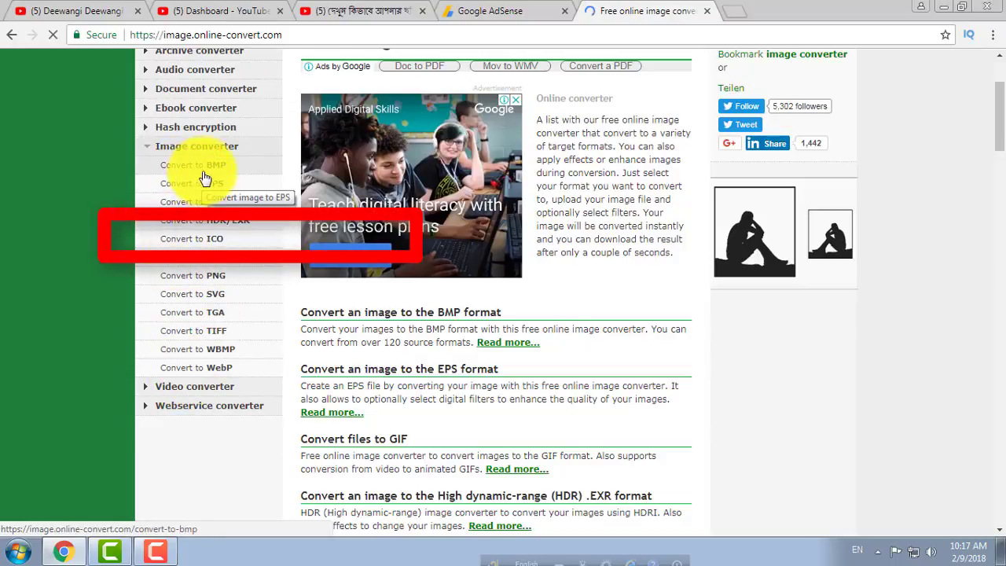
Open Online-Convert's Convert to ICO page from the image converter sidebar.
{"action": "left_click", "coordinate": [197, 250]}
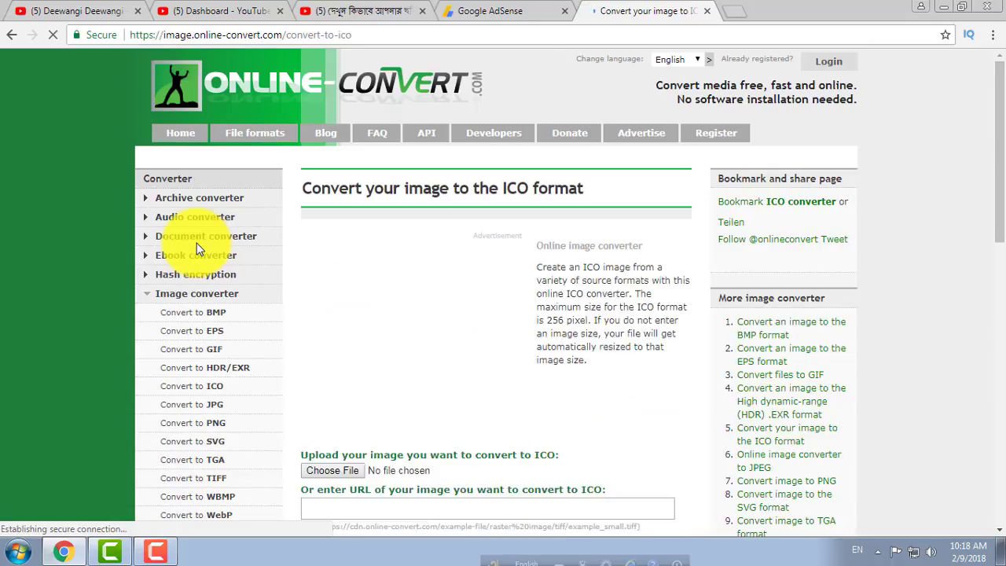
{"action": "scroll", "coordinate": [468, 345], "scroll_direction": "down", "scroll_amount": 3}
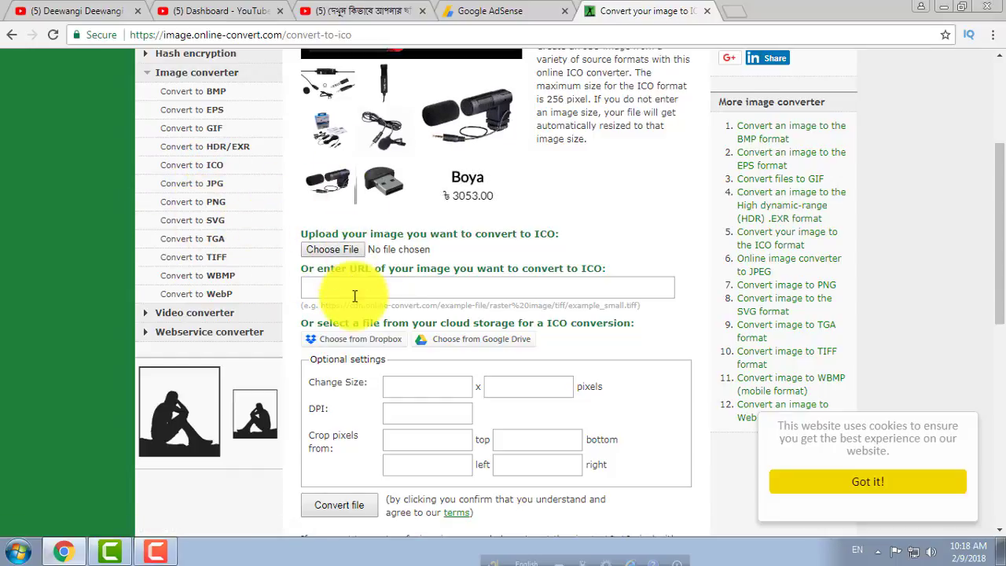
Attach cutegalz_u7ulf8zc.jpg from the Desktop using Choose File.
{"action": "left_click", "coordinate": [336, 255]}
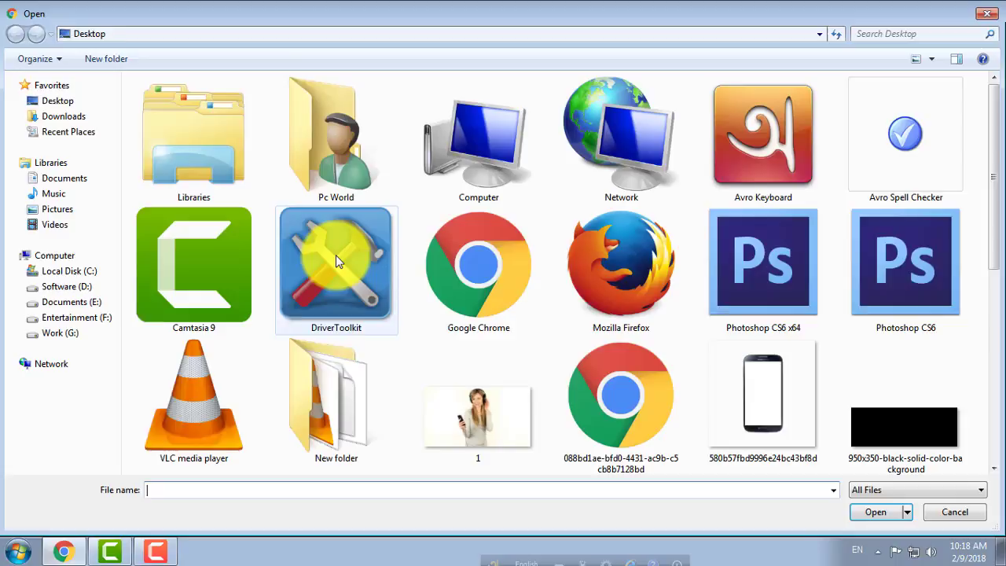
{"action": "left_click", "coordinate": [337, 259]}
{"action": "scroll", "coordinate": [338, 260], "scroll_direction": "down", "scroll_amount": 2}
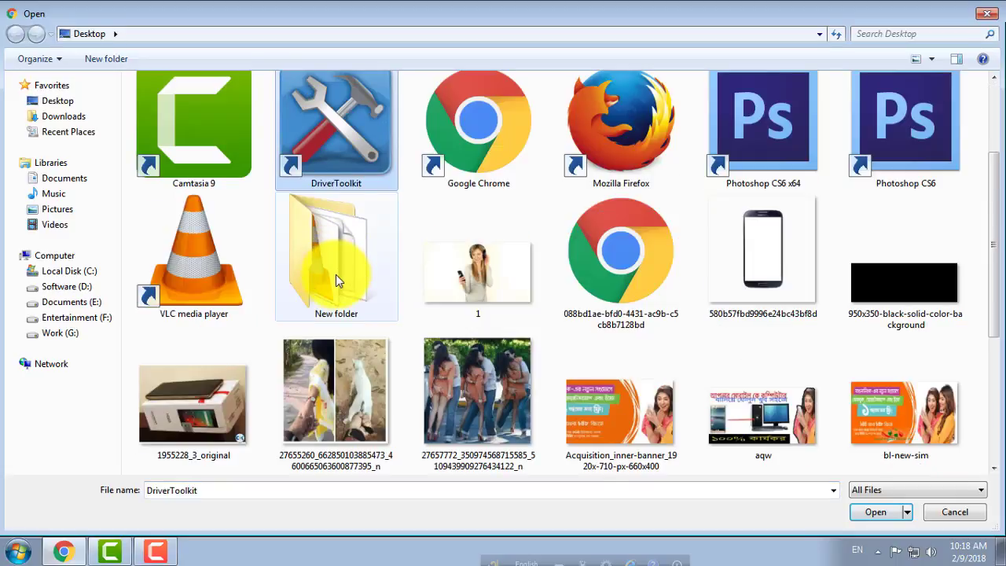
{"action": "scroll", "coordinate": [335, 274], "scroll_direction": "down", "scroll_amount": 4}
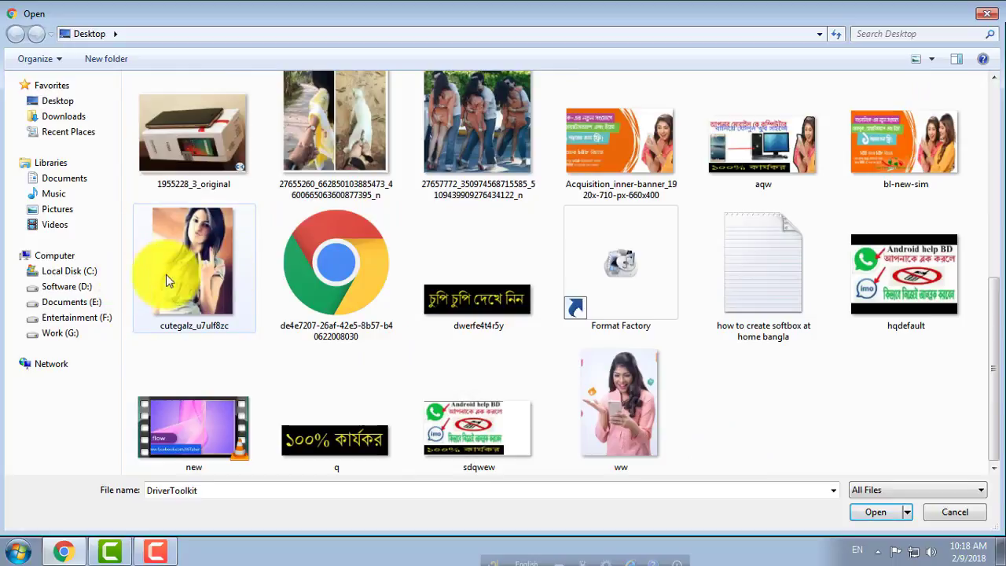
{"action": "double_click", "coordinate": [194, 259]}
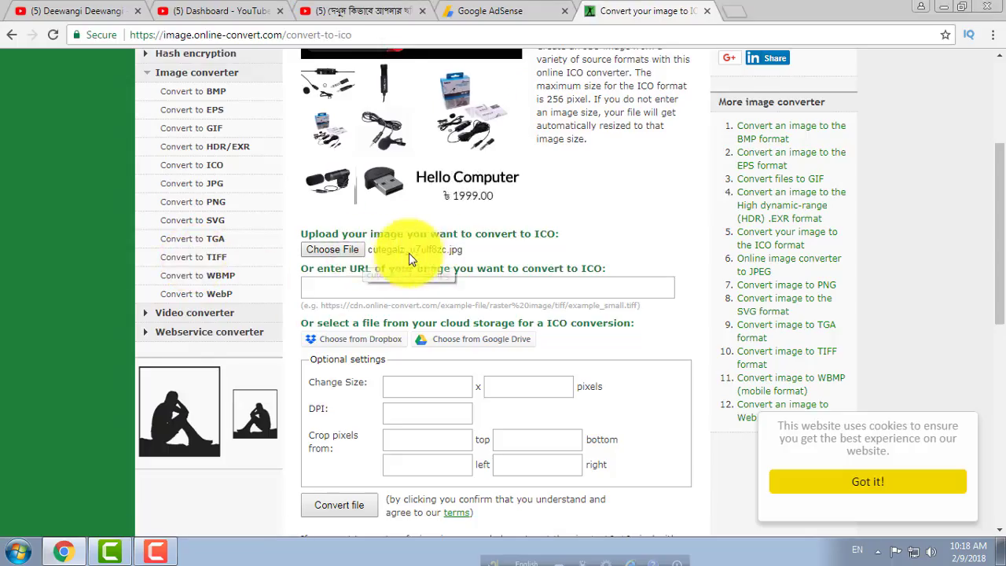
{"action": "scroll", "coordinate": [430, 271], "scroll_direction": "down", "scroll_amount": 2}
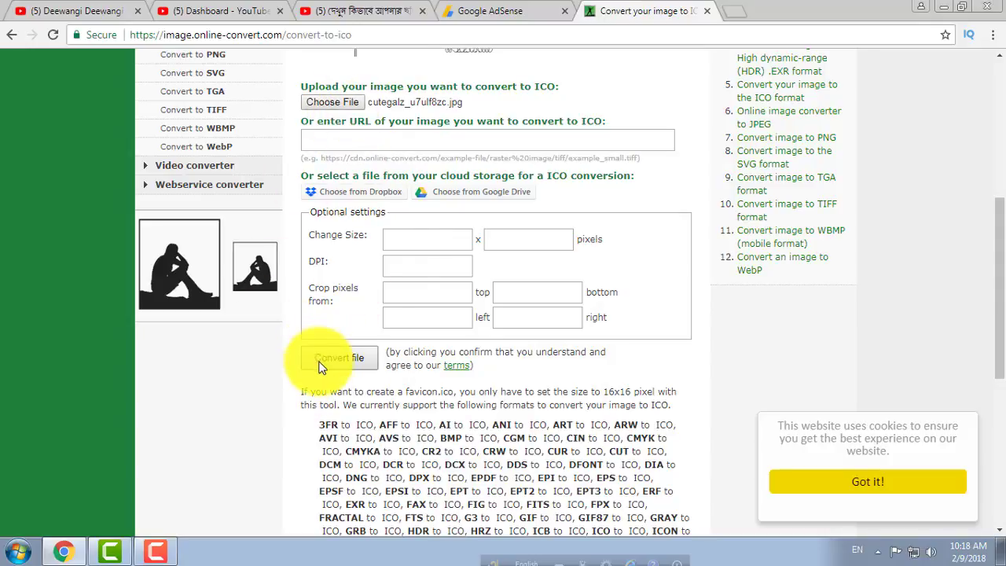
{"action": "scroll", "coordinate": [423, 150], "scroll_direction": "up", "scroll_amount": 2}
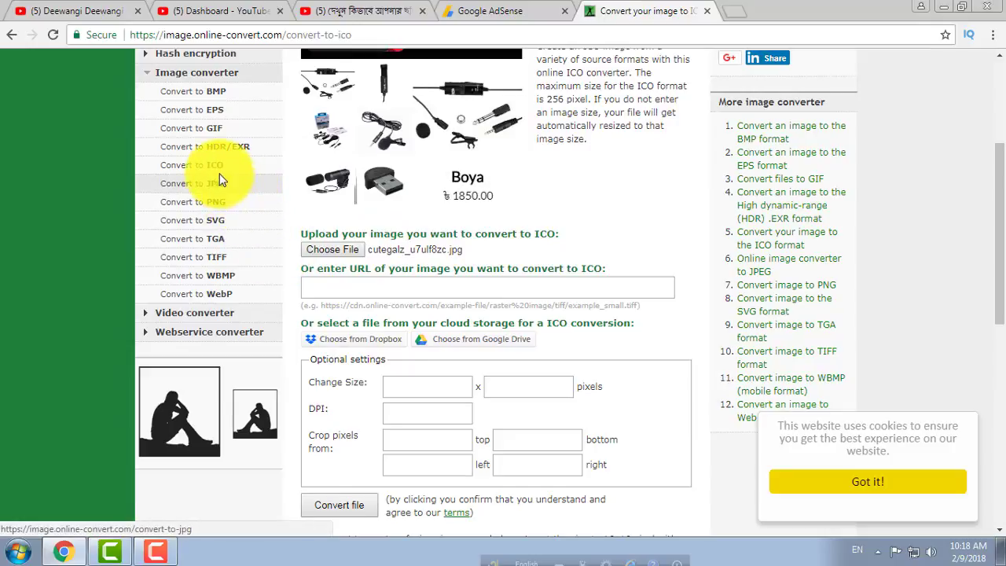
{"action": "scroll", "coordinate": [366, 291], "scroll_direction": "down", "scroll_amount": 4}
{"action": "scroll", "coordinate": [417, 316], "scroll_direction": "down", "scroll_amount": 4}
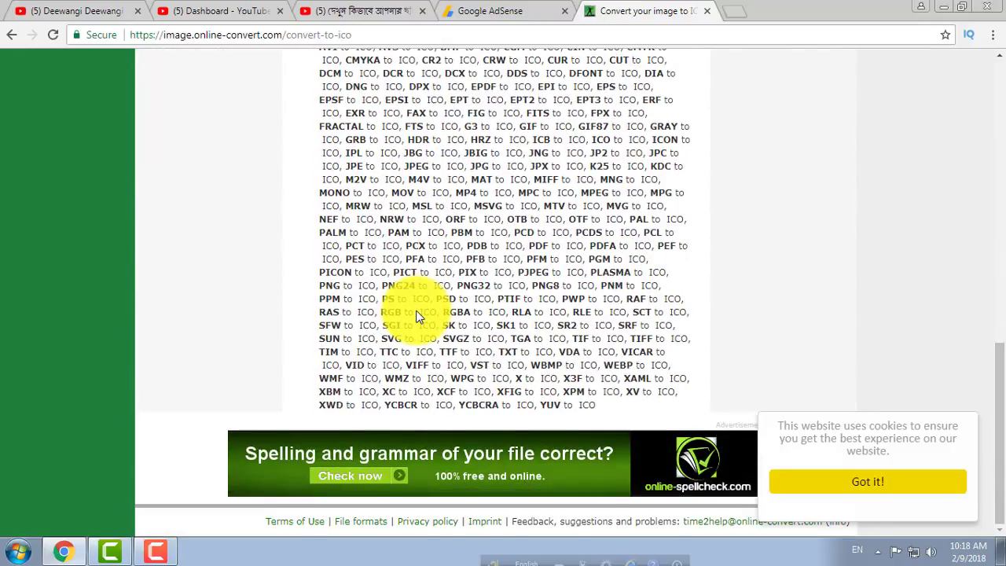
{"action": "scroll", "coordinate": [416, 317], "scroll_direction": "up", "scroll_amount": 4}
Submit cutegalz_u7ulf8zc.jpg for ICO conversion with the Convert file button.
{"action": "left_click", "coordinate": [340, 187]}
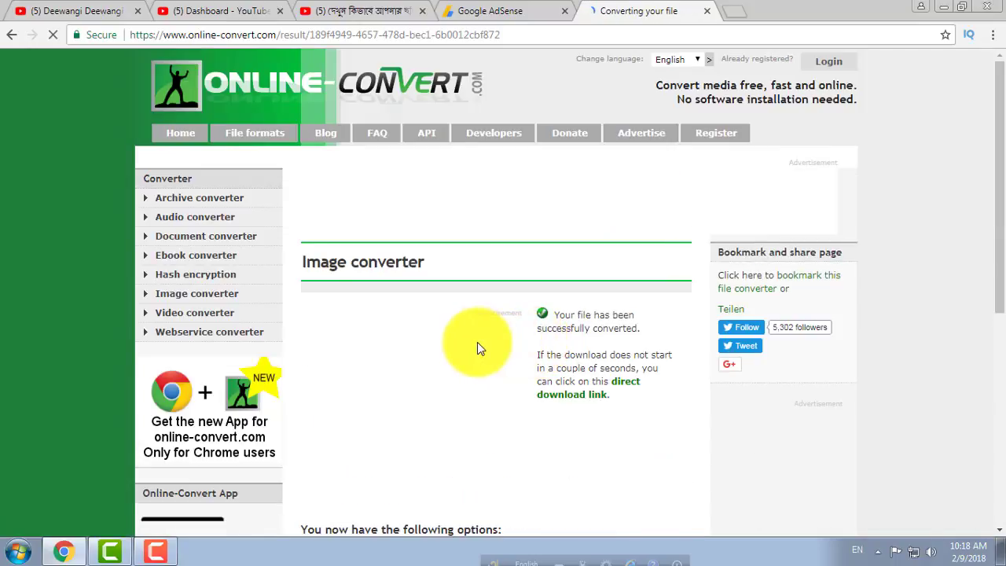
{"action": "scroll", "coordinate": [370, 358], "scroll_direction": "down", "scroll_amount": 2}
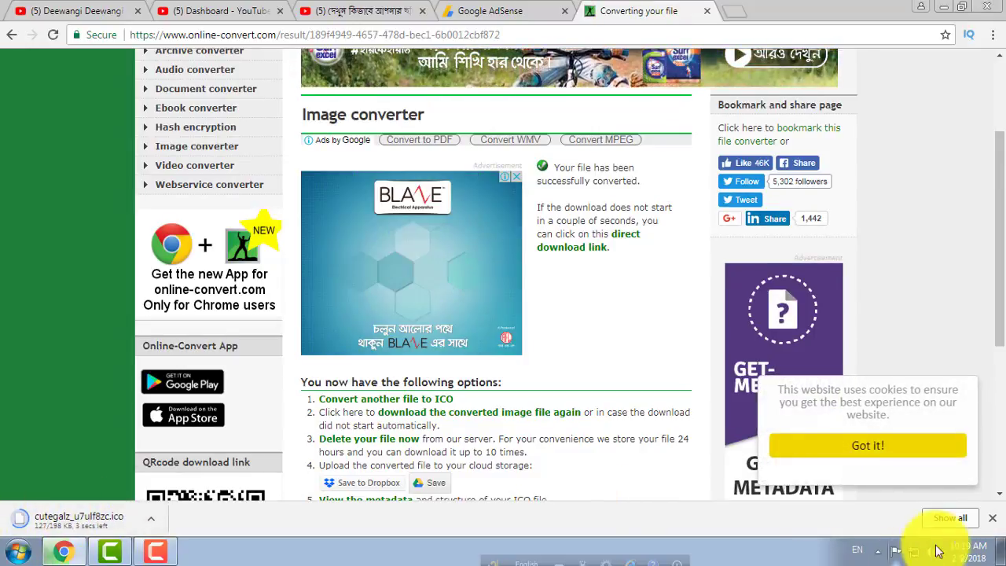
Open Chrome's full downloads list showing cutegalz_u7ulf8zc.ico.
{"action": "left_click", "coordinate": [949, 517]}
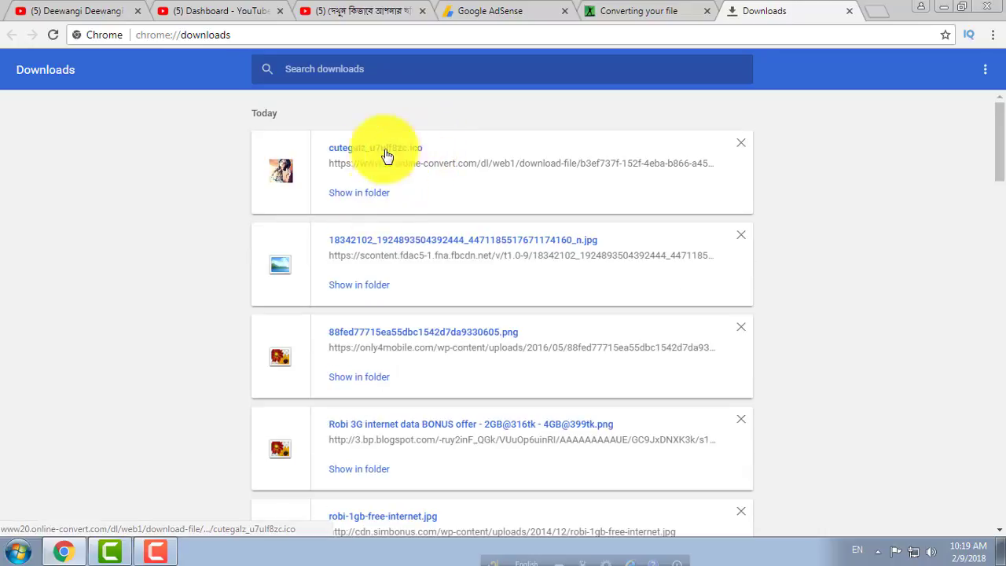
Cut cutegalz_u7ulf8zc.ico from Downloads and paste it into the Desktop folder.
{"action": "left_click", "coordinate": [359, 192]}
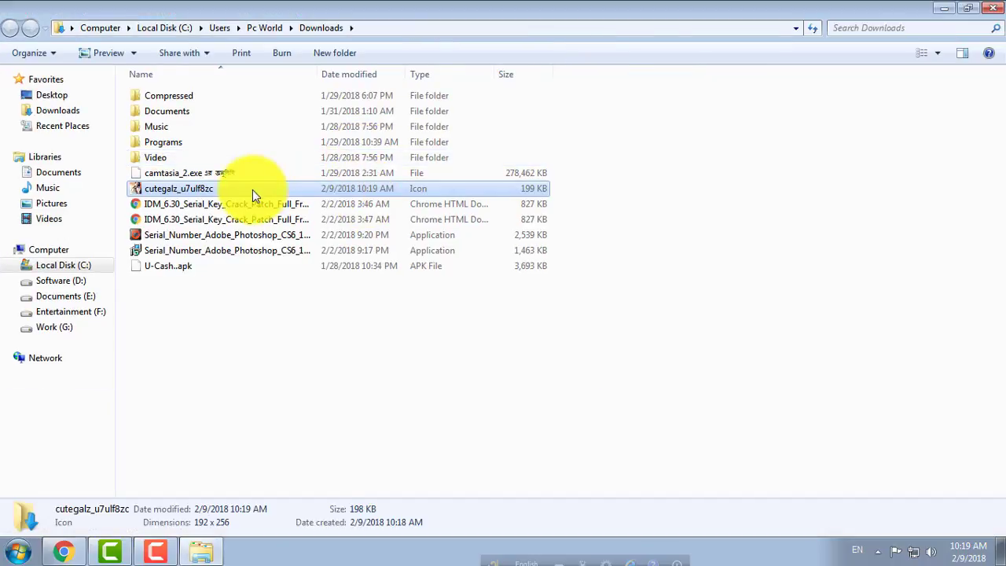
{"action": "right_click", "coordinate": [180, 191]}
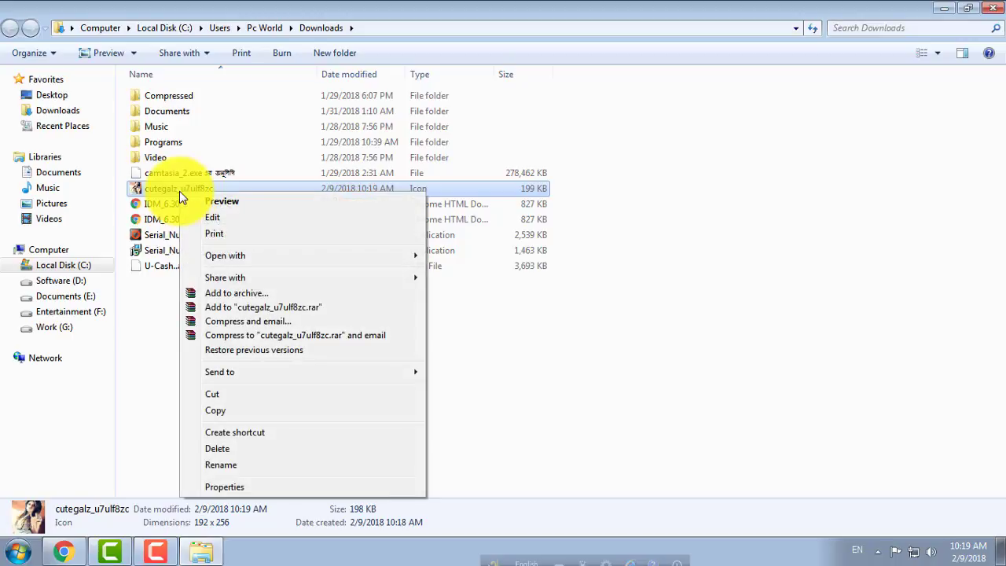
{"action": "left_click", "coordinate": [218, 393]}
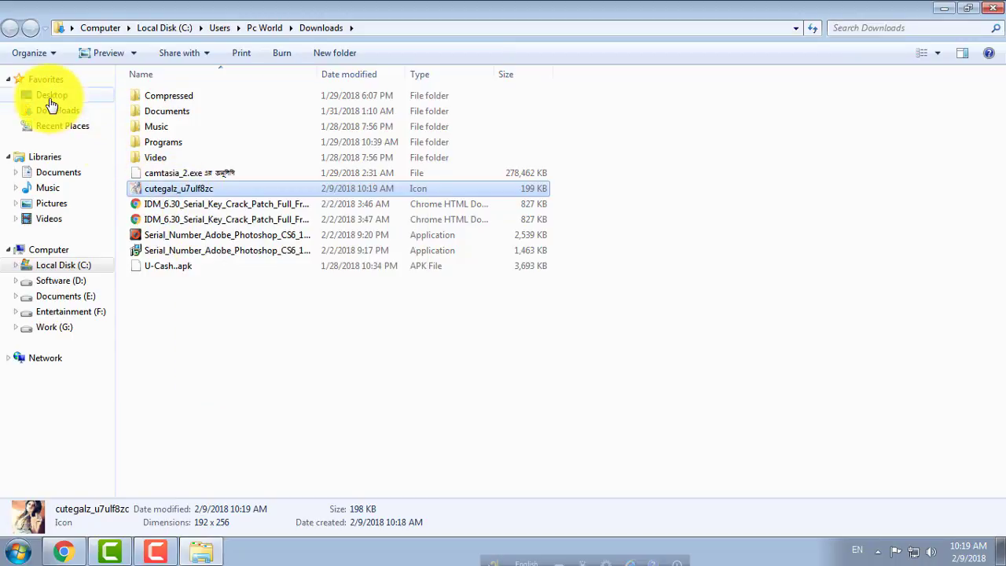
{"action": "left_click", "coordinate": [51, 96]}
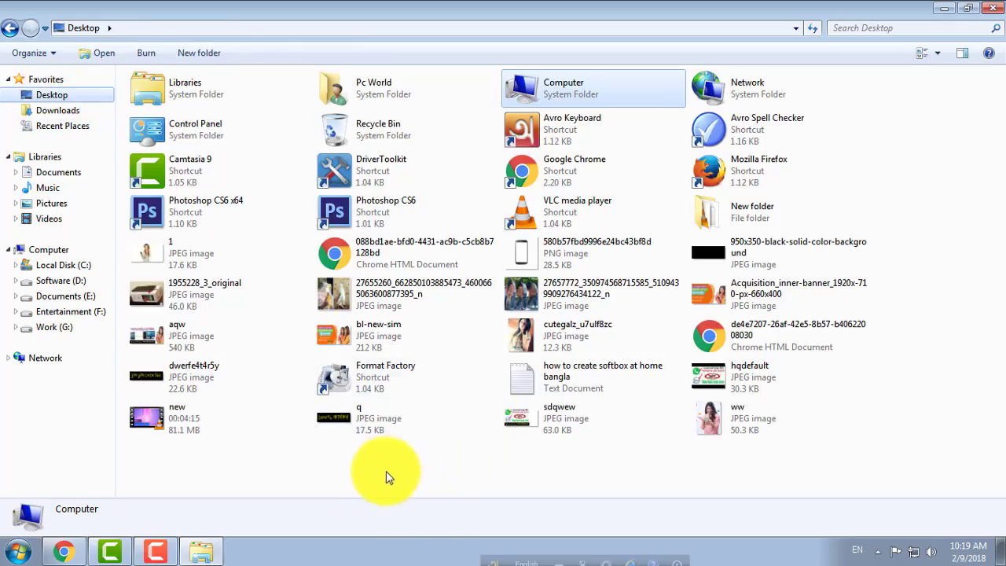
{"action": "left_click", "coordinate": [373, 470]}
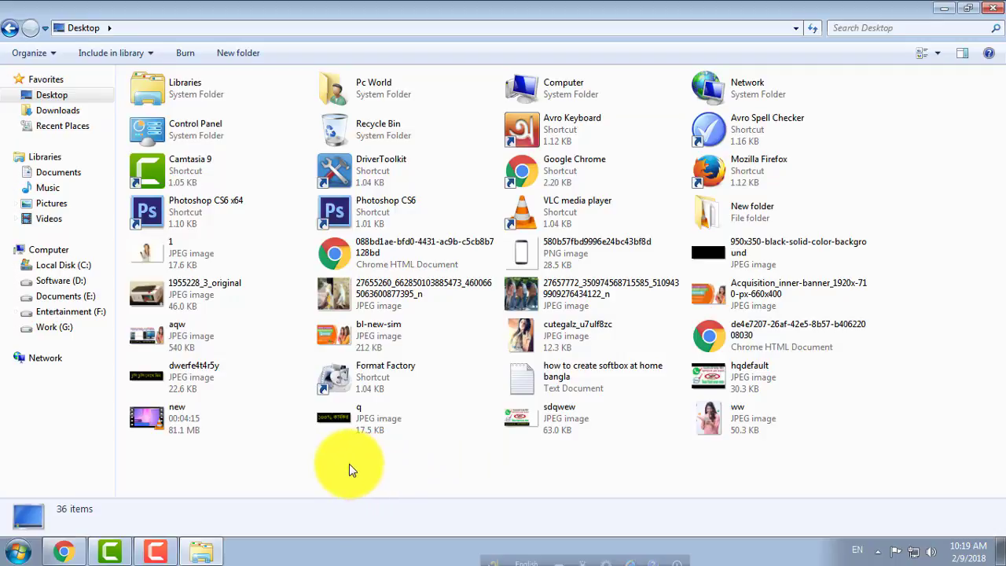
{"action": "right_click", "coordinate": [349, 464]}
{"action": "left_click", "coordinate": [380, 343]}
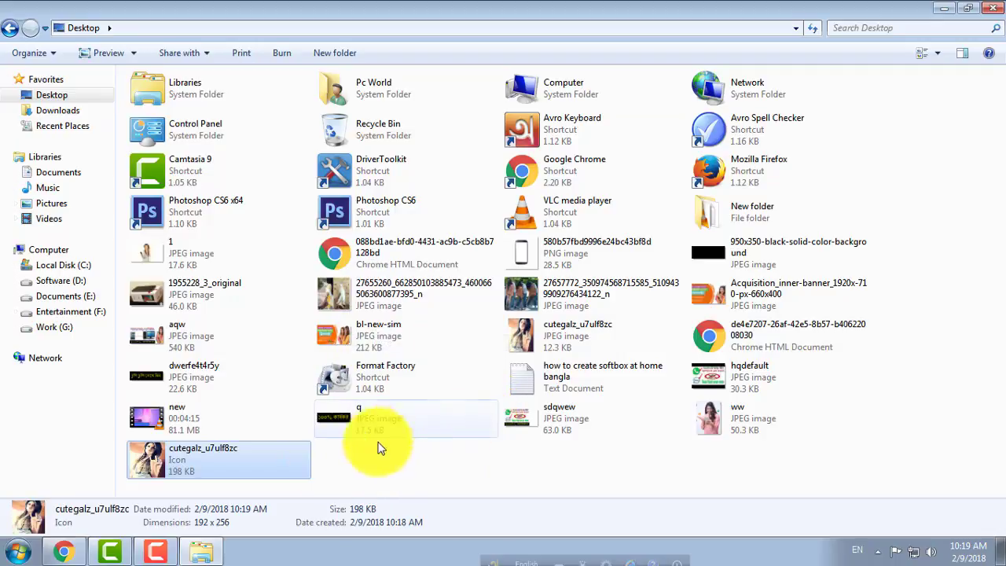
Close the Desktop window, minimize the browser and refresh the desktop.
{"action": "left_click", "coordinate": [992, 13]}
{"action": "left_click", "coordinate": [942, 9]}
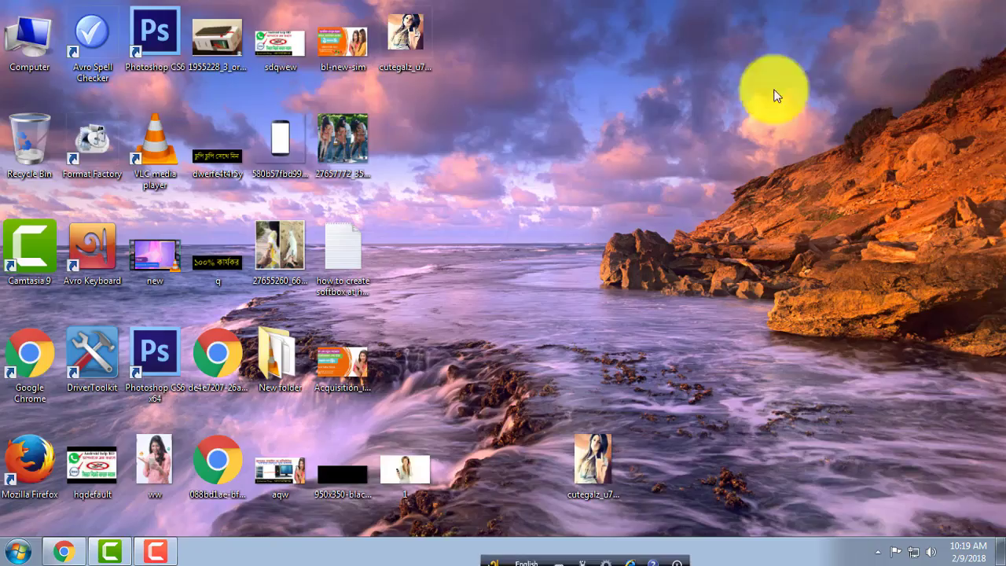
{"action": "right_click", "coordinate": [472, 110]}
{"action": "left_click", "coordinate": [537, 173]}
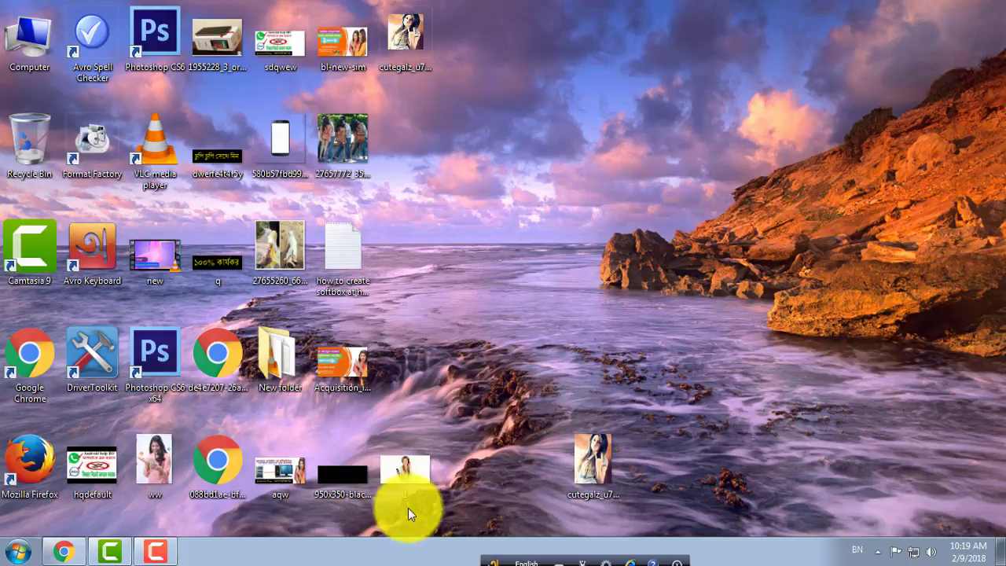
Open the Properties window of New folder on the desktop.
{"action": "left_click", "coordinate": [591, 468]}
{"action": "left_click", "coordinate": [513, 457]}
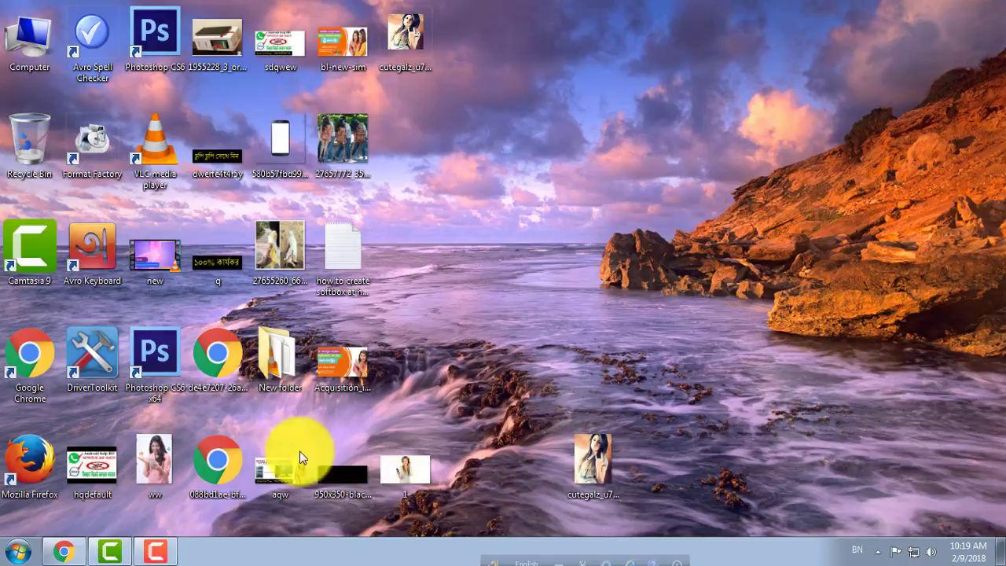
{"action": "left_click", "coordinate": [292, 377]}
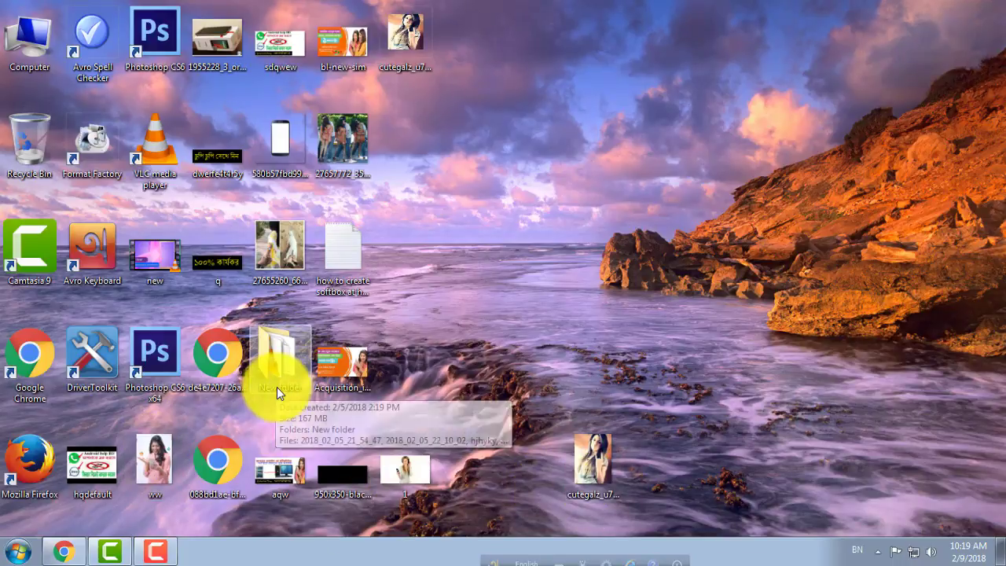
{"action": "right_click", "coordinate": [278, 376]}
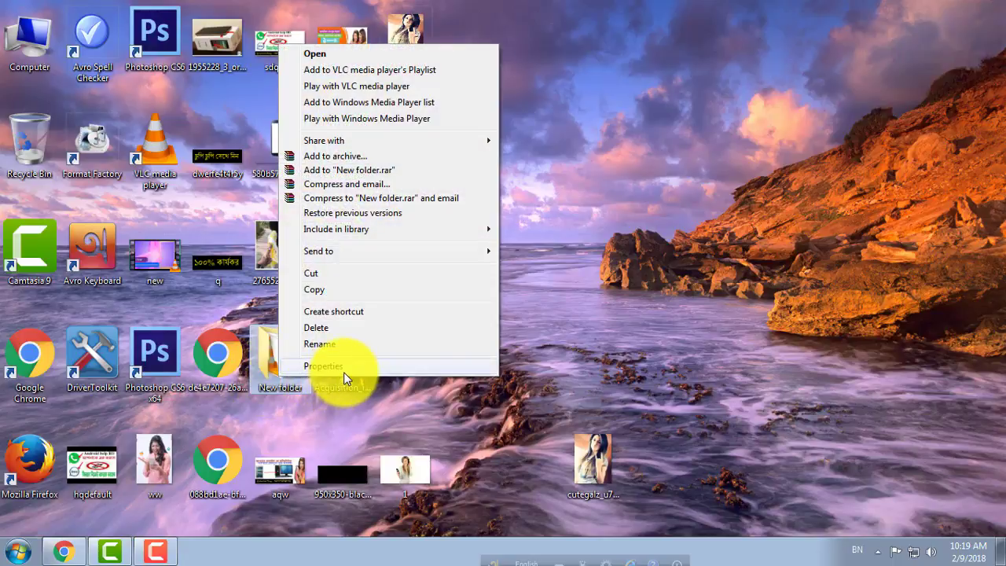
{"action": "left_click", "coordinate": [324, 366]}
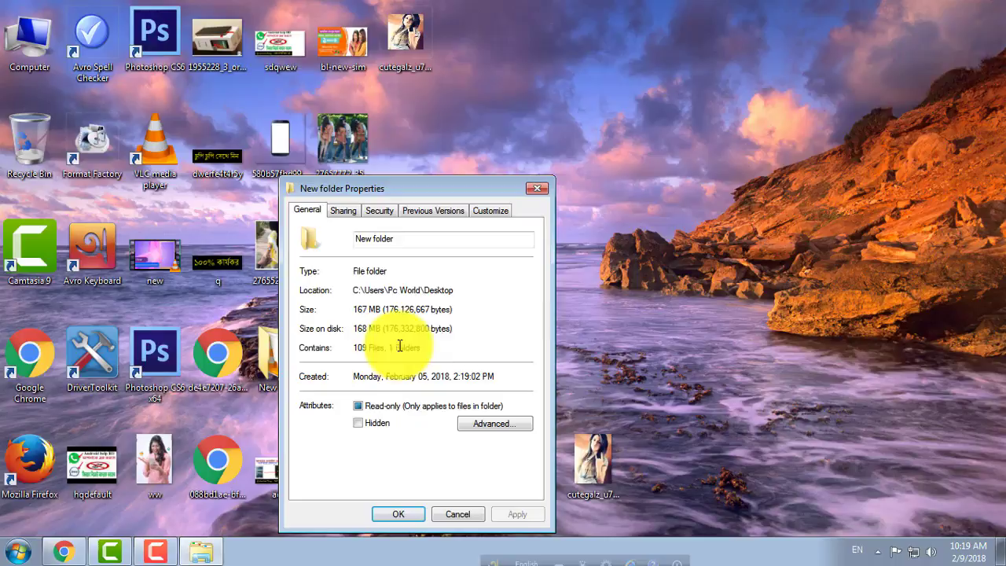
Open the Change Icon dialog from New folder's Customize tab.
{"action": "left_click", "coordinate": [492, 210]}
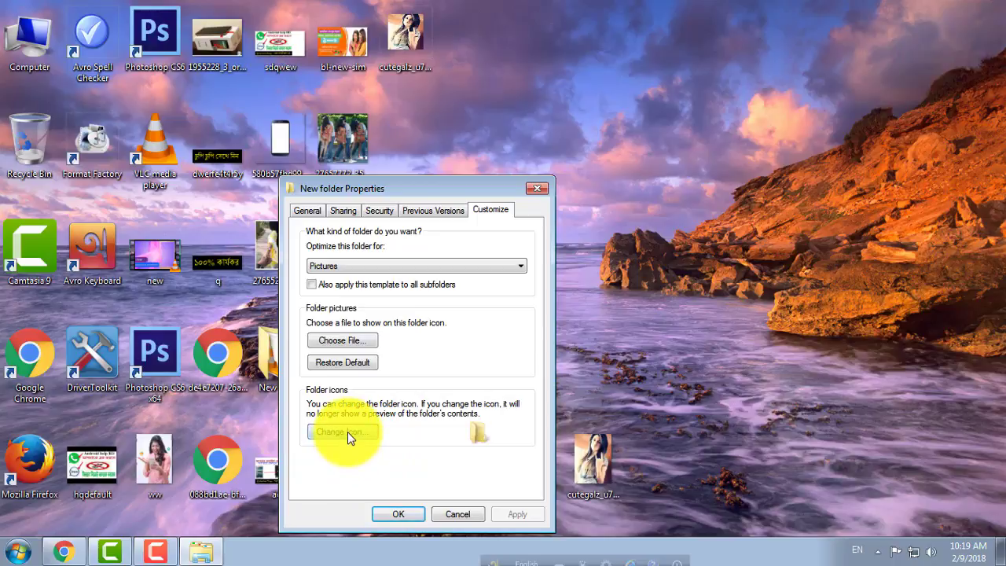
{"action": "left_click", "coordinate": [342, 431]}
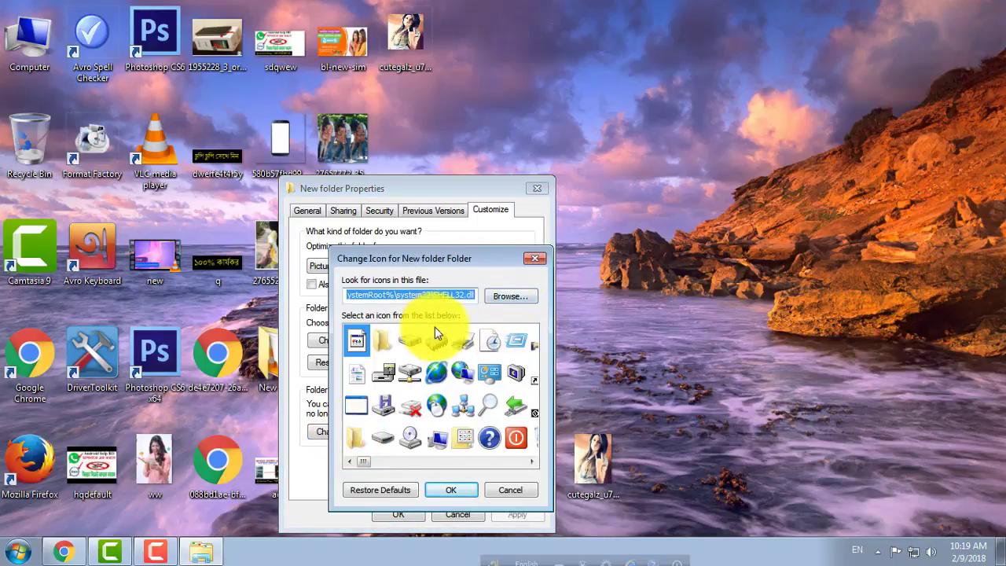
{"action": "left_click_drag", "start_coordinate": [455, 256], "coordinate": [493, 241]}
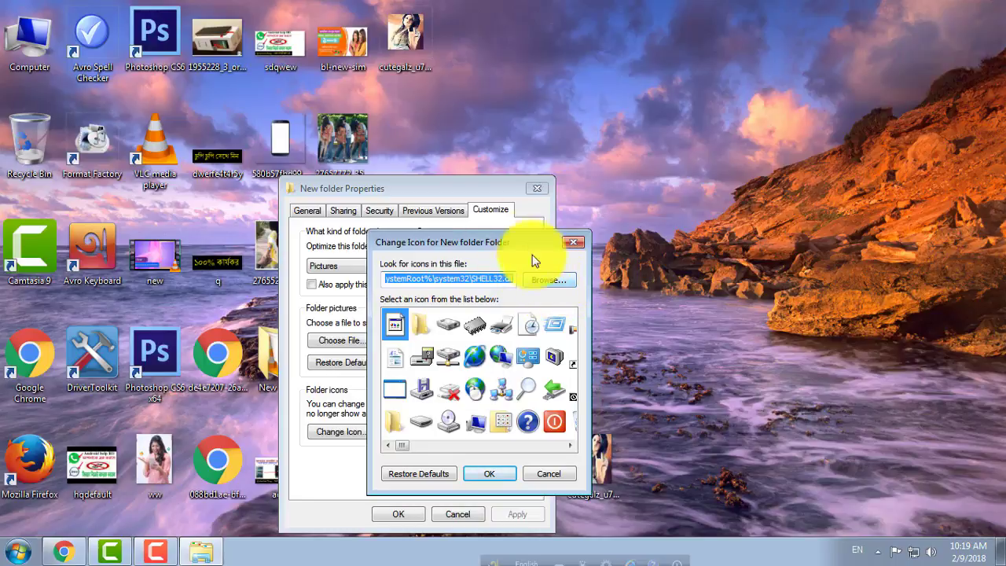
{"action": "mouse_move", "coordinate": [522, 236]}
{"action": "left_mouse_down"}
{"action": "mouse_move", "coordinate": [541, 232]}
{"action": "mouse_move", "coordinate": [524, 220]}
{"action": "left_mouse_up"}
{"action": "right_click", "coordinate": [663, 125]}
{"action": "left_click", "coordinate": [687, 151]}
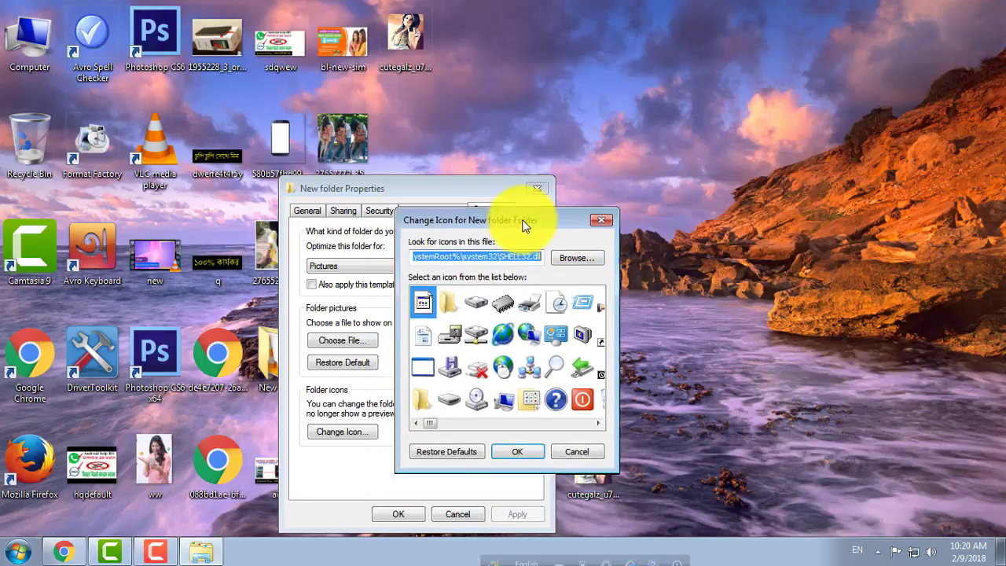
Browse to the Desktop, select cutegalz_u7ulf8zc.ico and confirm it as the icon.
{"action": "left_click", "coordinate": [578, 254]}
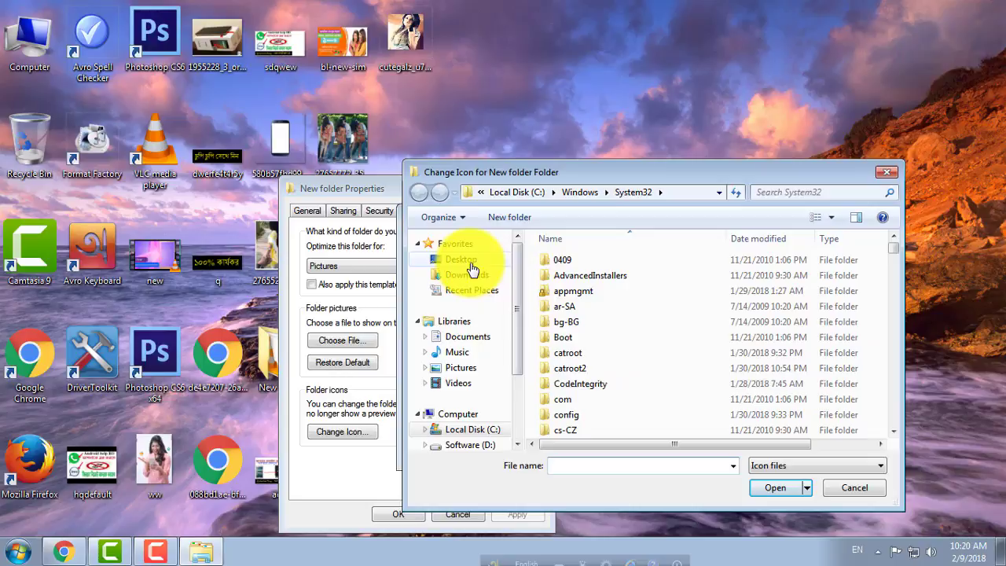
{"action": "left_click", "coordinate": [470, 260]}
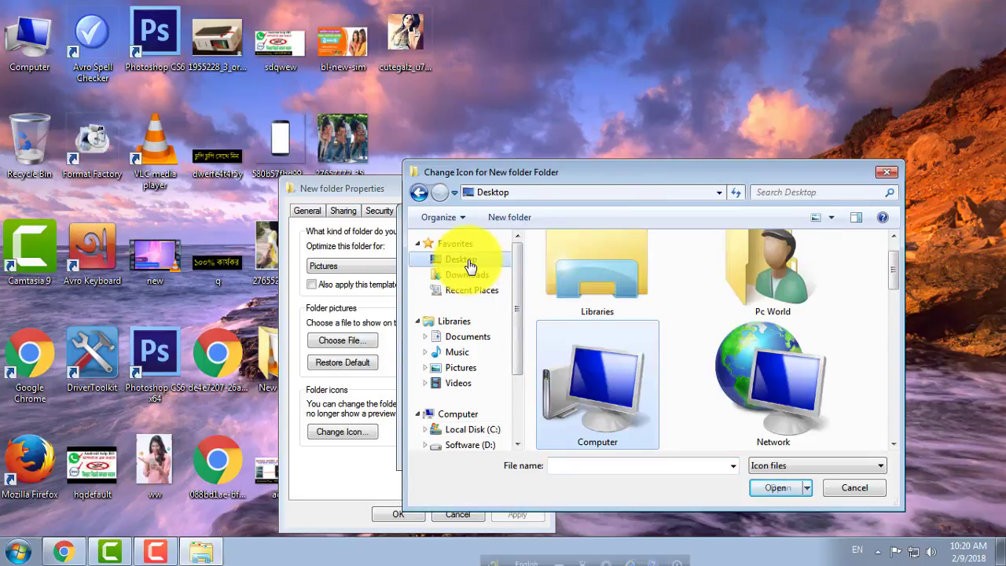
{"action": "double_click", "coordinate": [637, 171]}
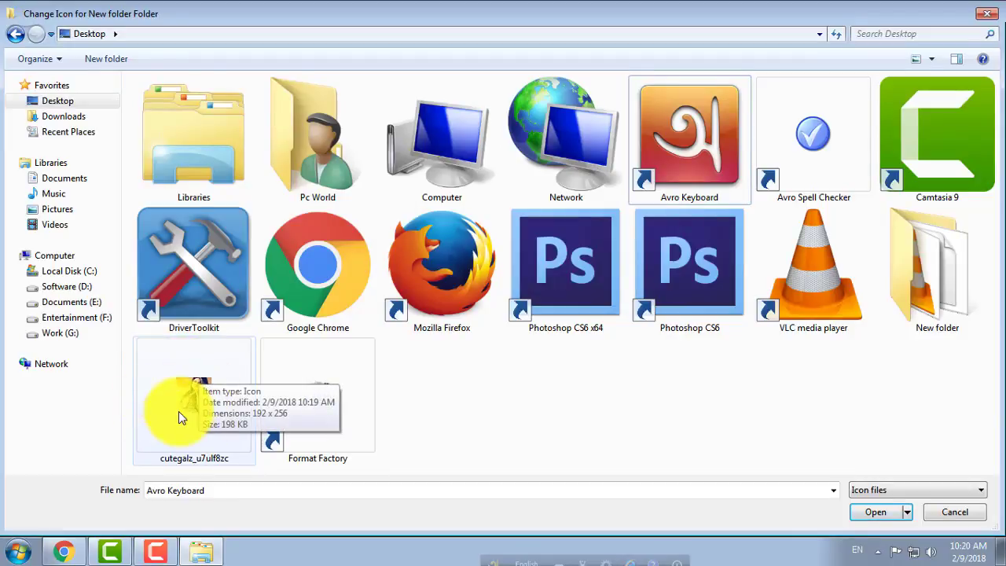
{"action": "double_click", "coordinate": [192, 390]}
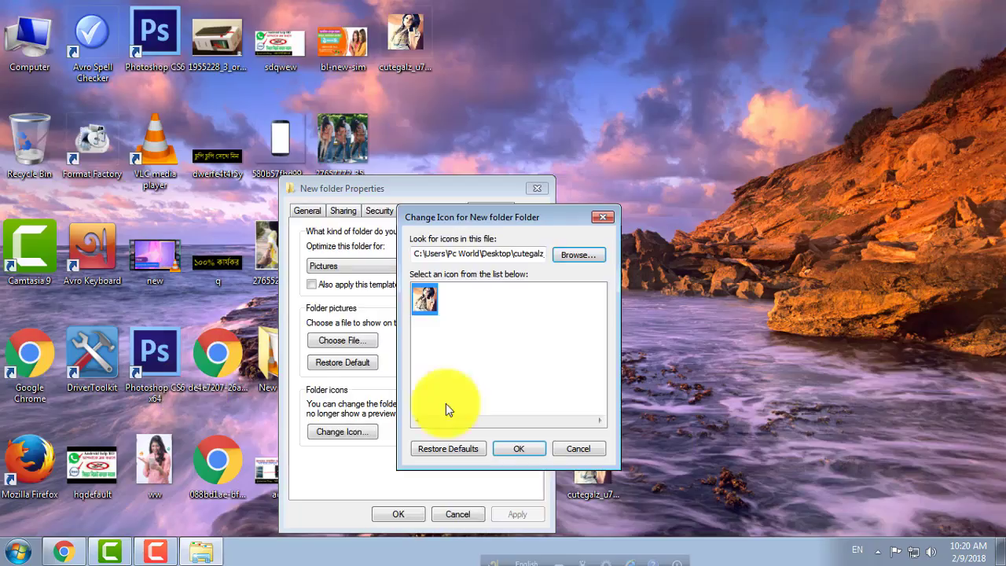
{"action": "left_click", "coordinate": [424, 307]}
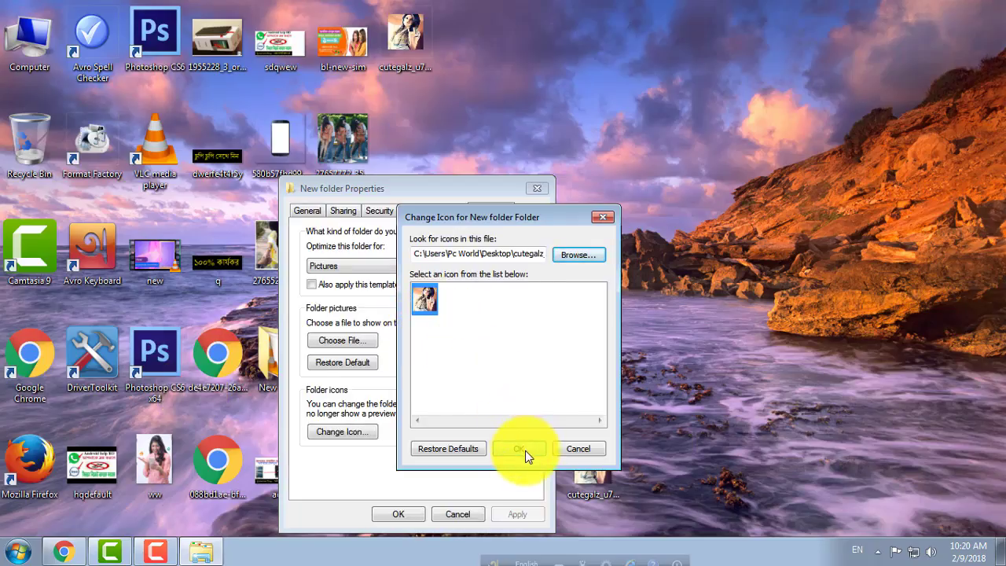
{"action": "left_click", "coordinate": [521, 448]}
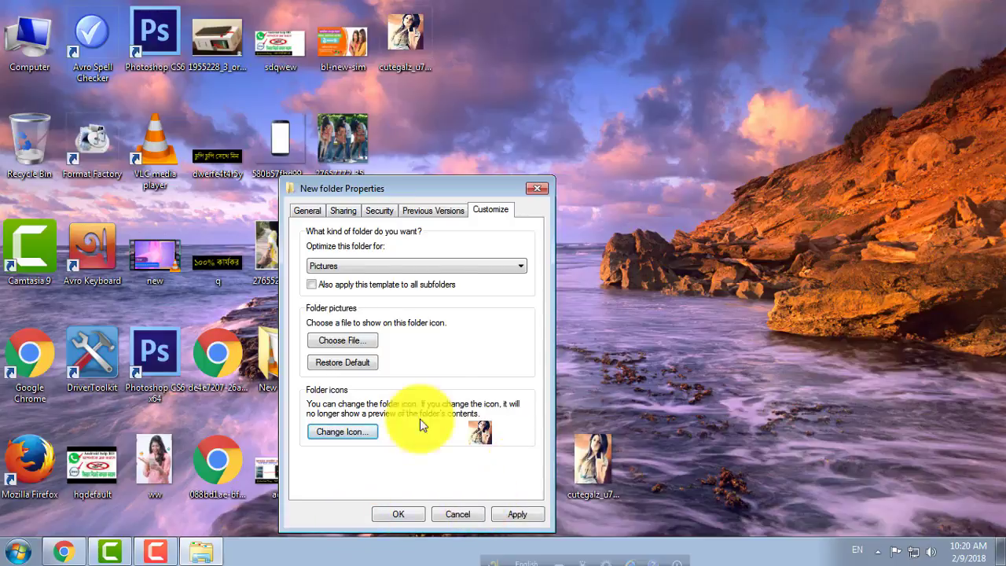
Confirm New folder's Properties with OK and refresh the desktop to show the cutegalz icon.
{"action": "left_click_drag", "start_coordinate": [440, 188], "coordinate": [451, 176]}
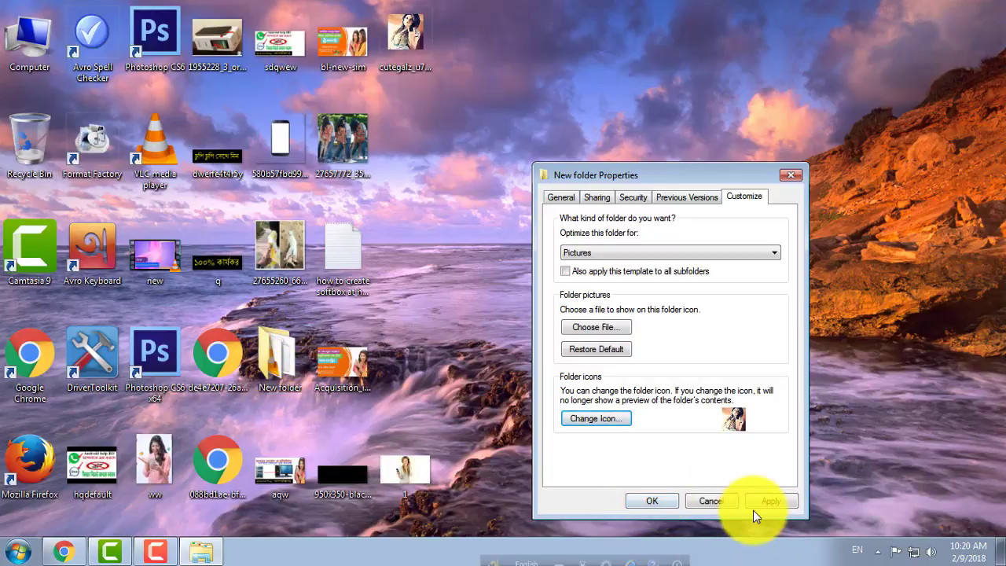
{"action": "left_click", "coordinate": [646, 501]}
{"action": "right_click", "coordinate": [525, 226]}
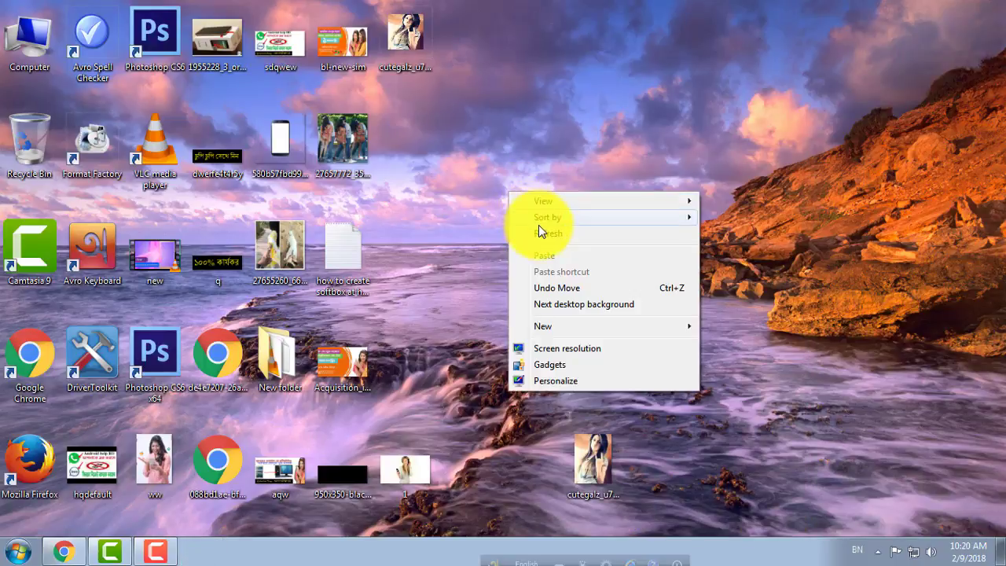
{"action": "left_click", "coordinate": [540, 228]}
{"action": "right_click", "coordinate": [491, 176]}
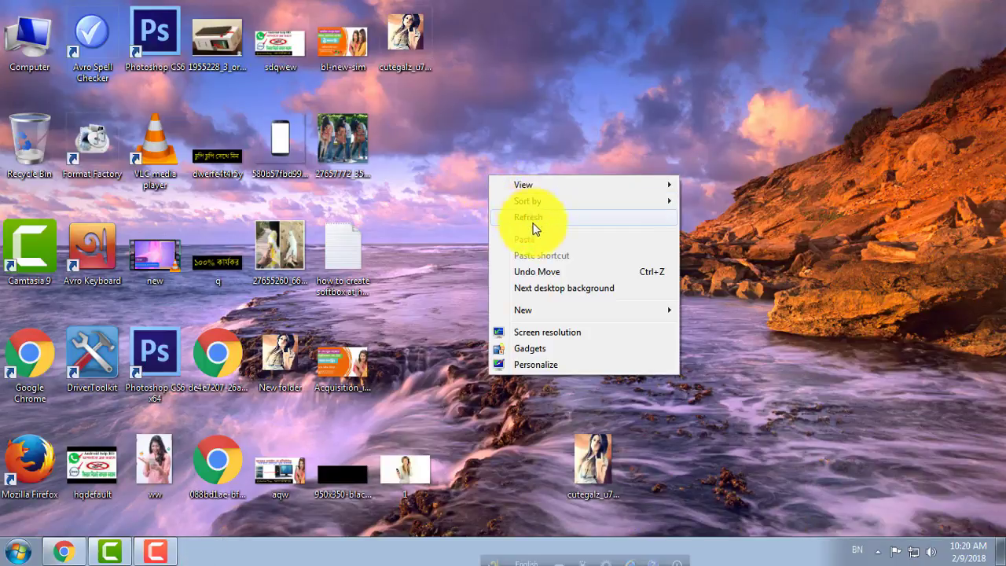
{"action": "left_click", "coordinate": [535, 221]}
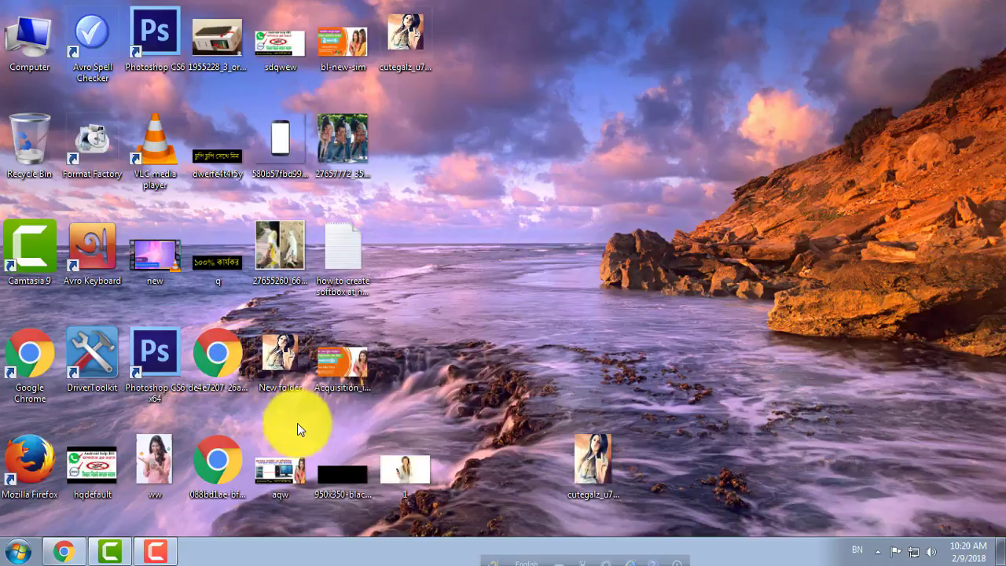
{"action": "double_click", "coordinate": [280, 358]}
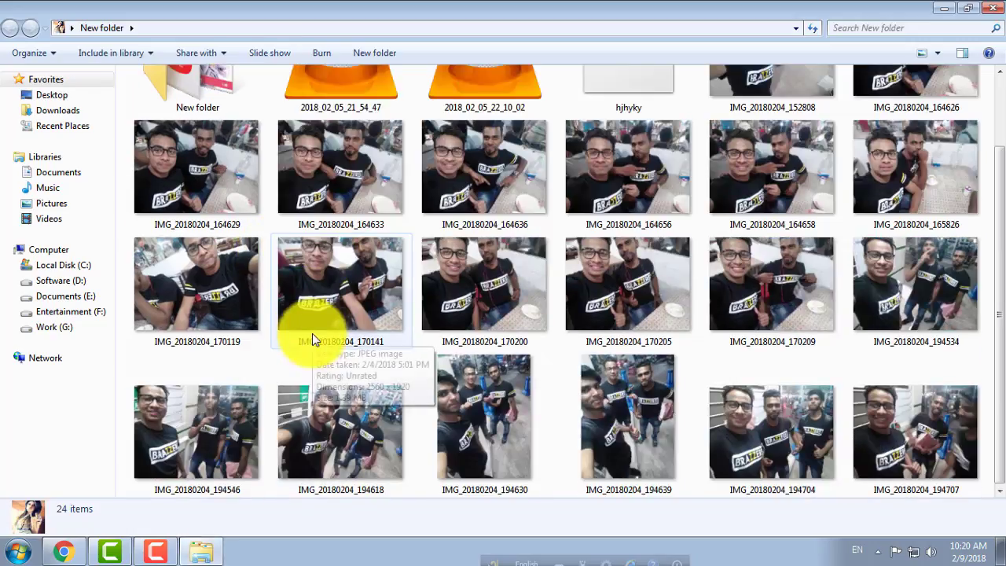
{"action": "scroll", "coordinate": [315, 338], "scroll_direction": "up", "scroll_amount": 3}
{"action": "double_click", "coordinate": [196, 141]}
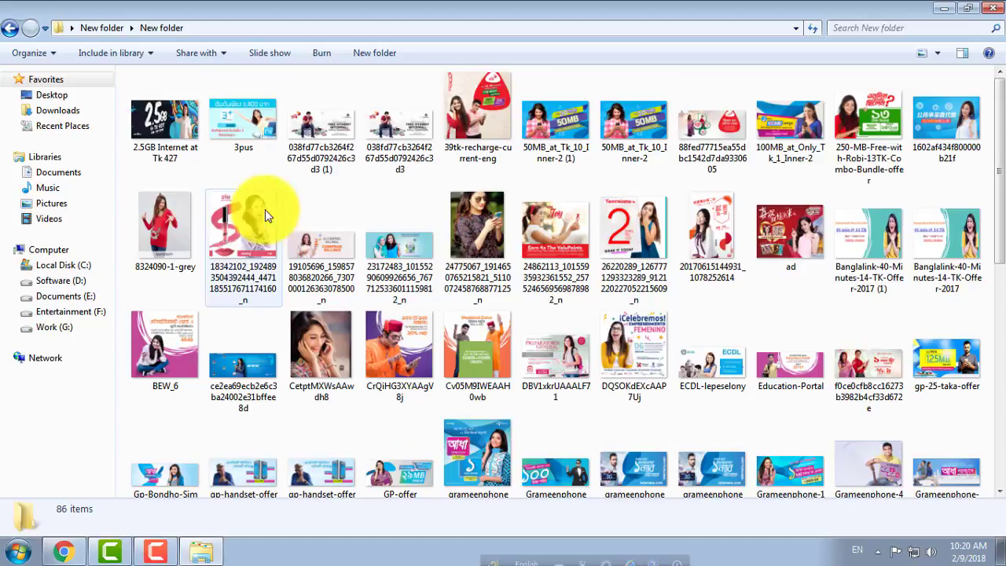
{"action": "left_click", "coordinate": [992, 7]}
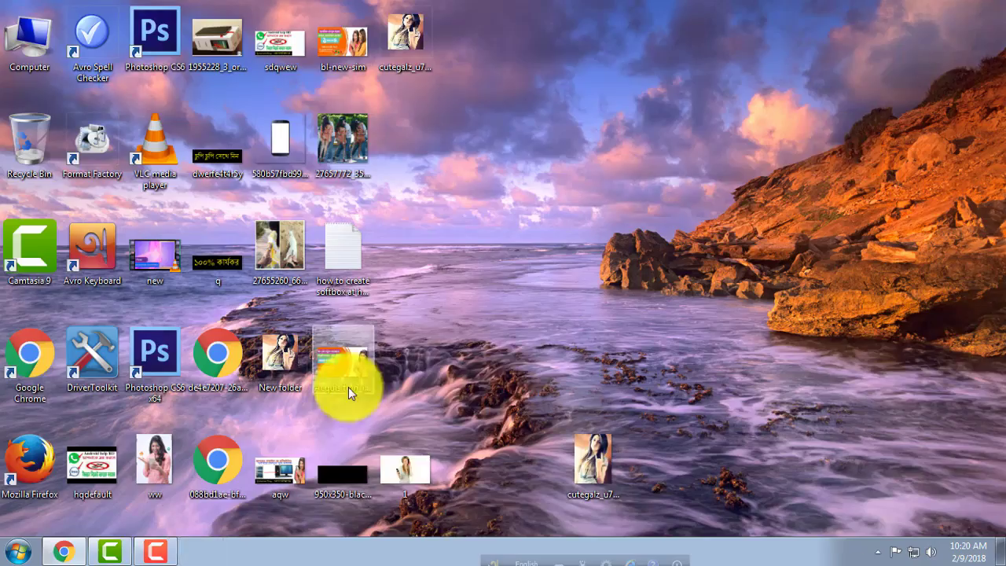
{"action": "double_click", "coordinate": [272, 358]}
{"action": "scroll", "coordinate": [478, 340], "scroll_direction": "down", "scroll_amount": 2}
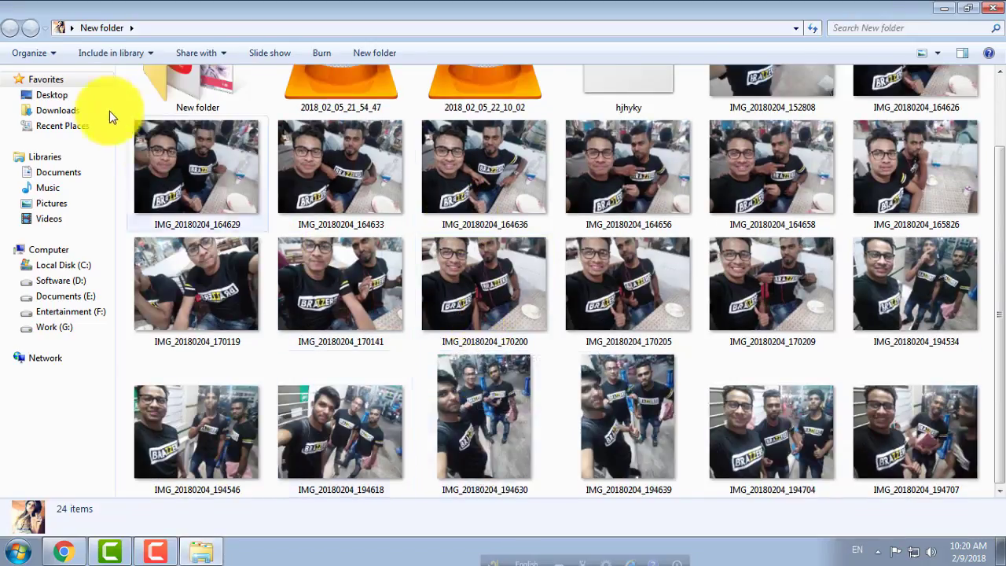
{"action": "scroll", "coordinate": [314, 236], "scroll_direction": "up", "scroll_amount": 2}
{"action": "left_click", "coordinate": [236, 151]}
{"action": "double_click", "coordinate": [236, 151]}
{"action": "left_click", "coordinate": [993, 8]}
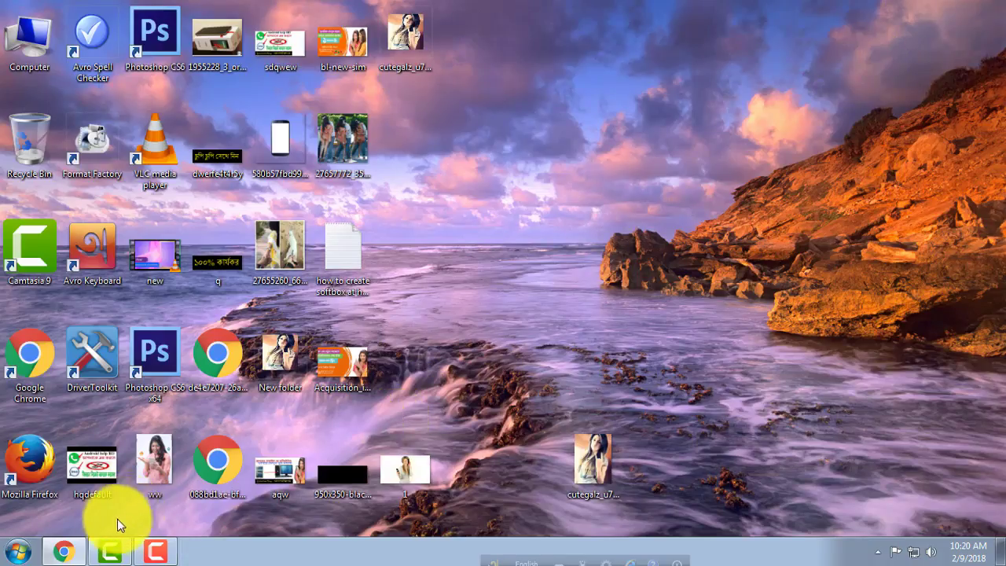
{"action": "left_click", "coordinate": [67, 552]}
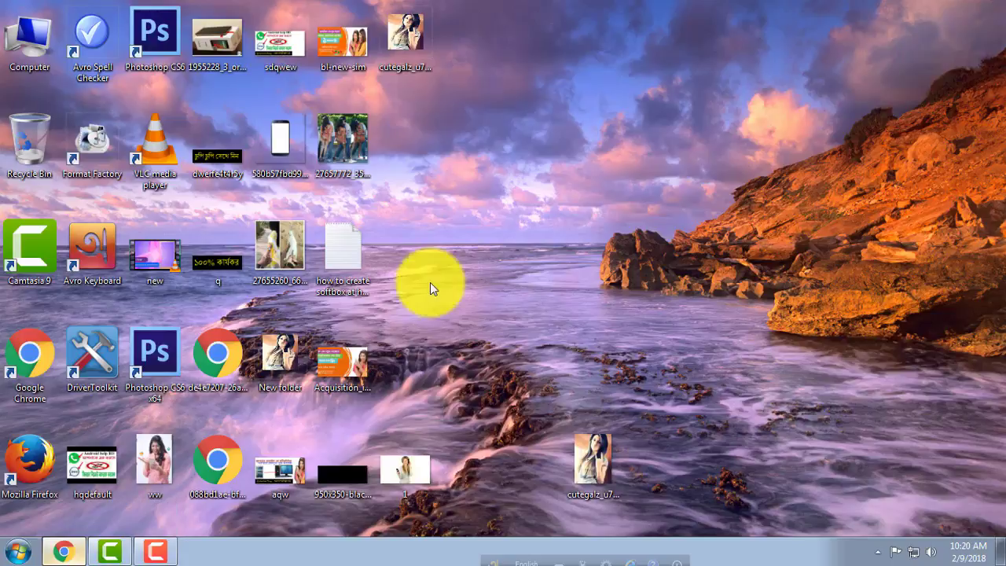
{"action": "left_click", "coordinate": [929, 11]}
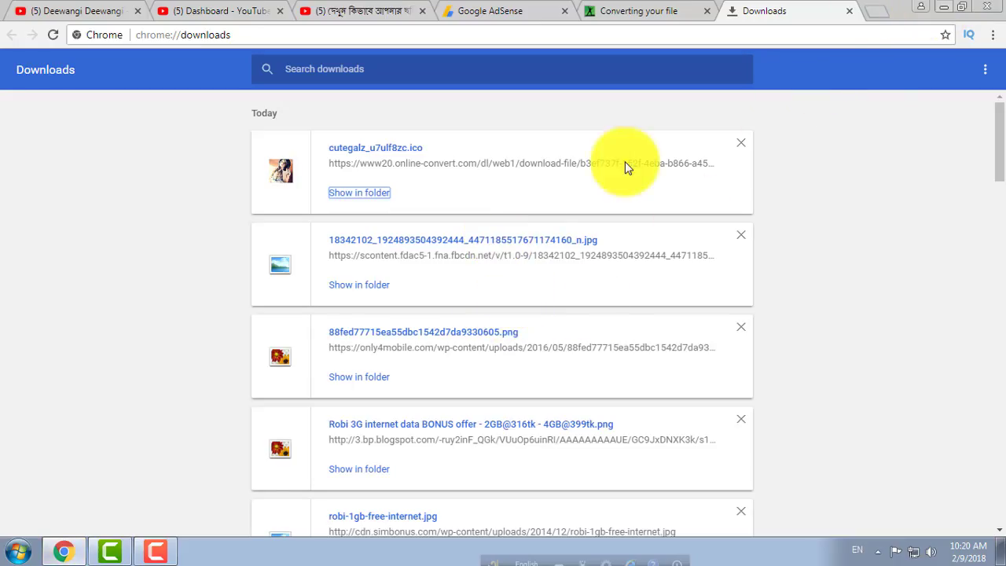
{"action": "right_click", "coordinate": [511, 171]}
{"action": "left_click", "coordinate": [573, 217]}
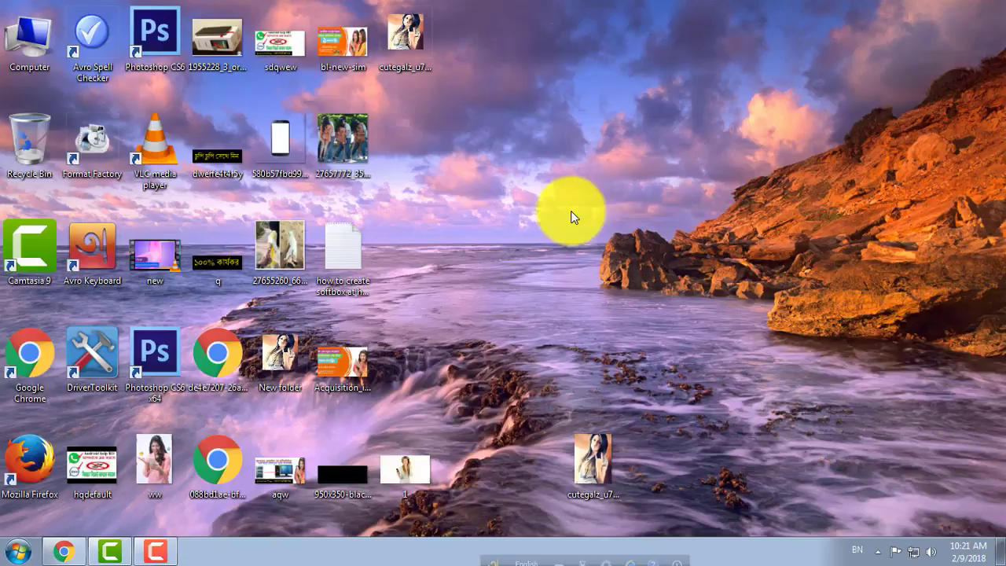